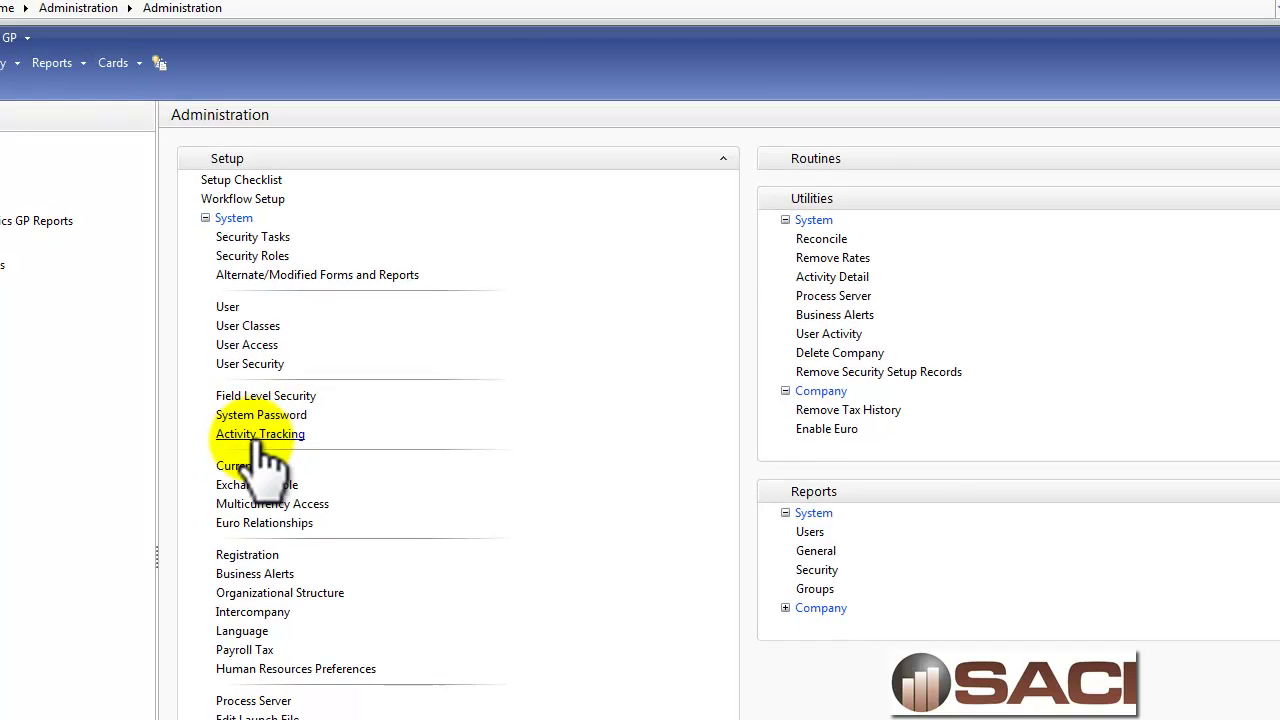
Open the system's Activity Tracking setup and review the activities available for Login/Logout Tracking and Access Tracking.
click(260, 434)
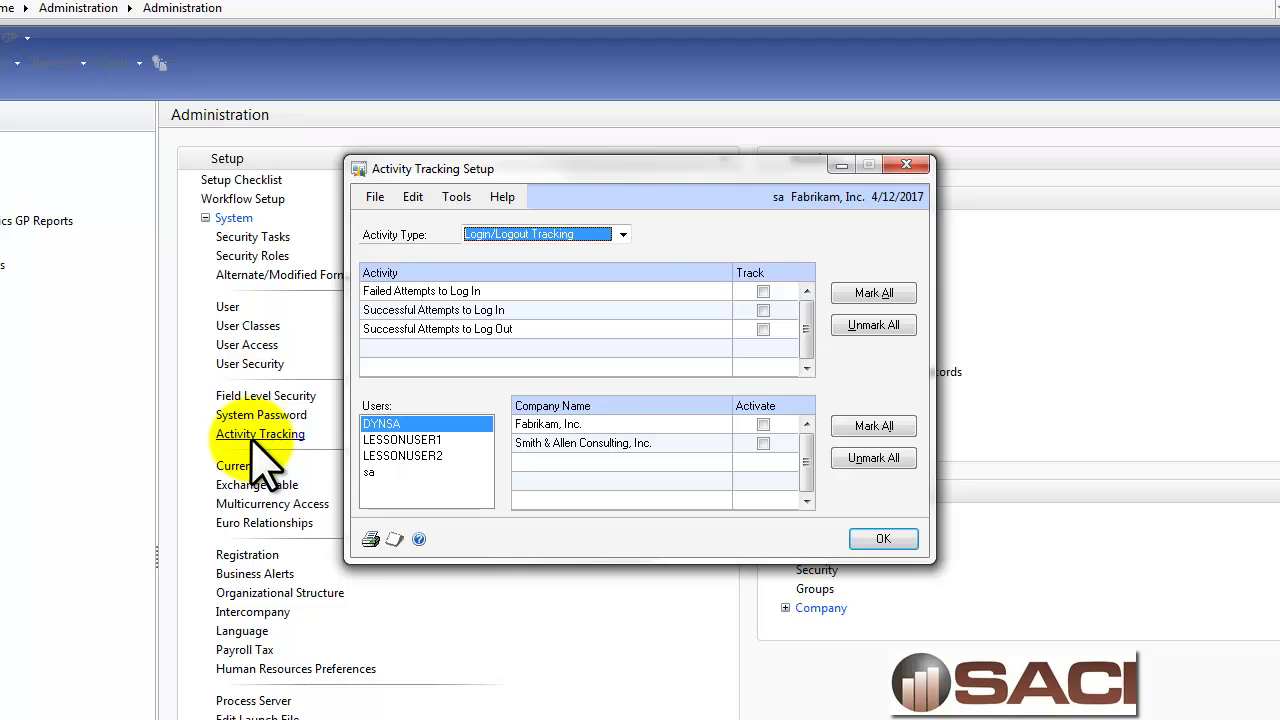
click(612, 234)
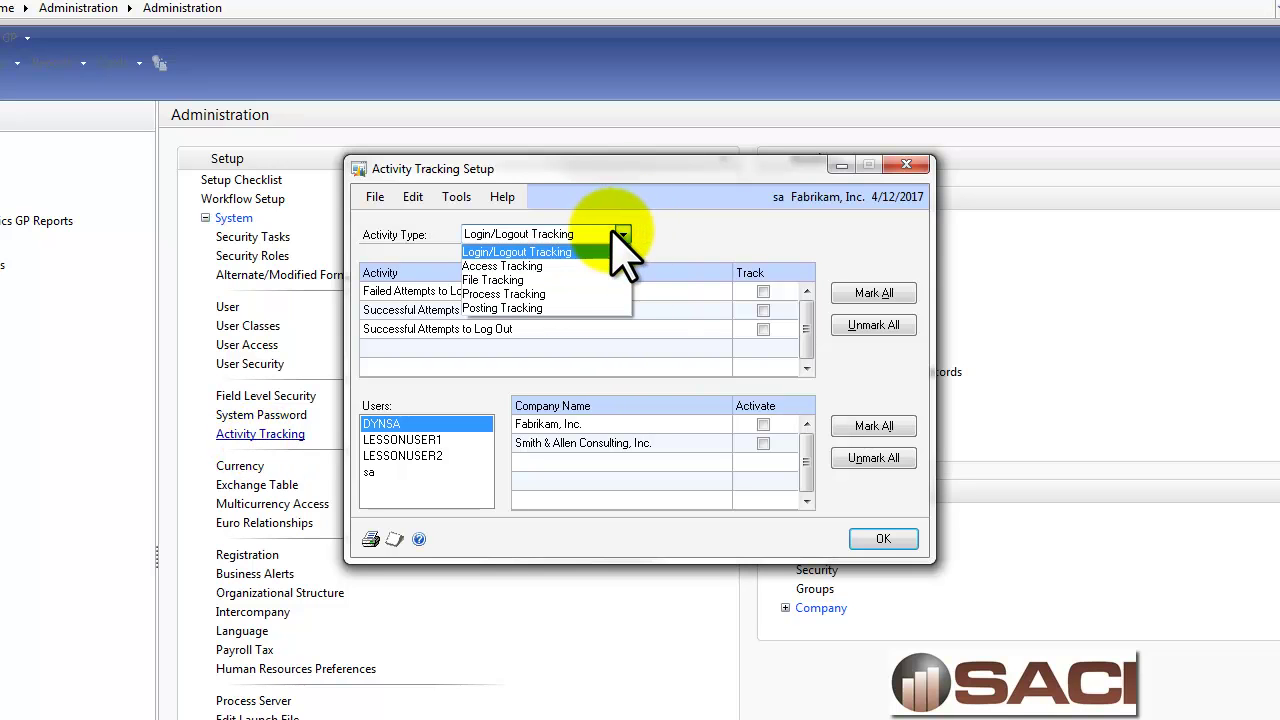
click(567, 252)
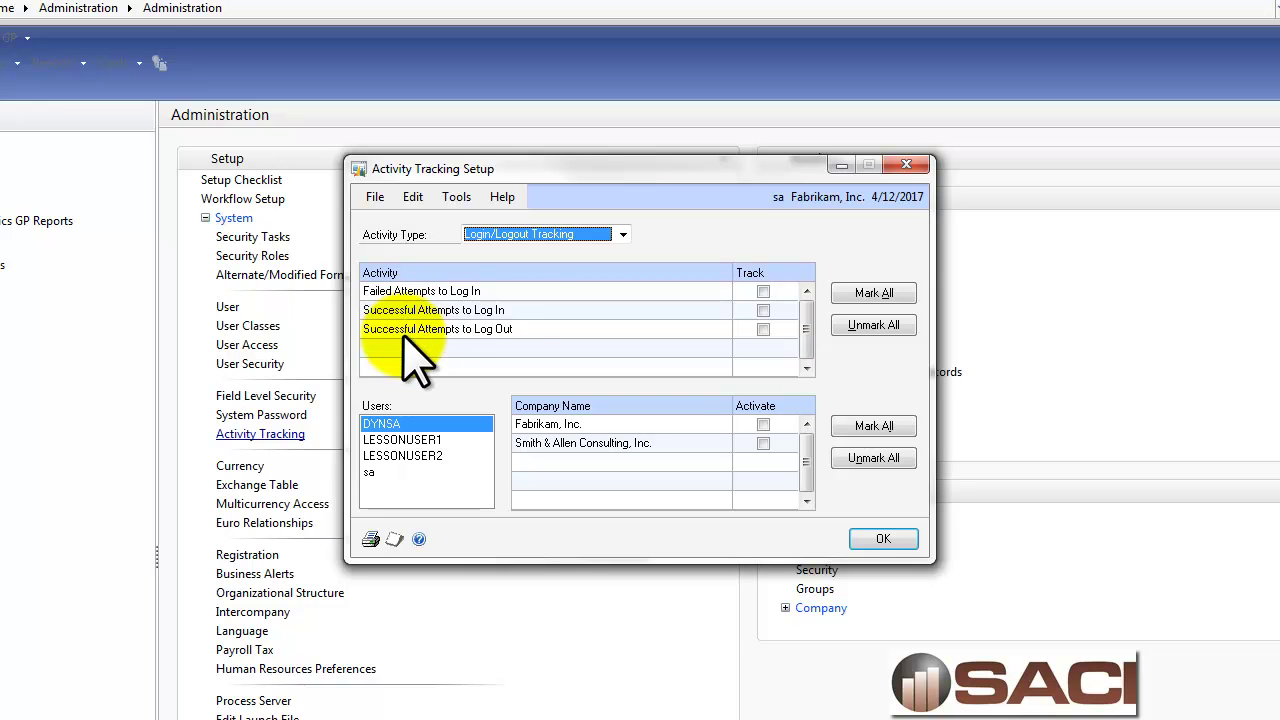
click(541, 238)
click(522, 262)
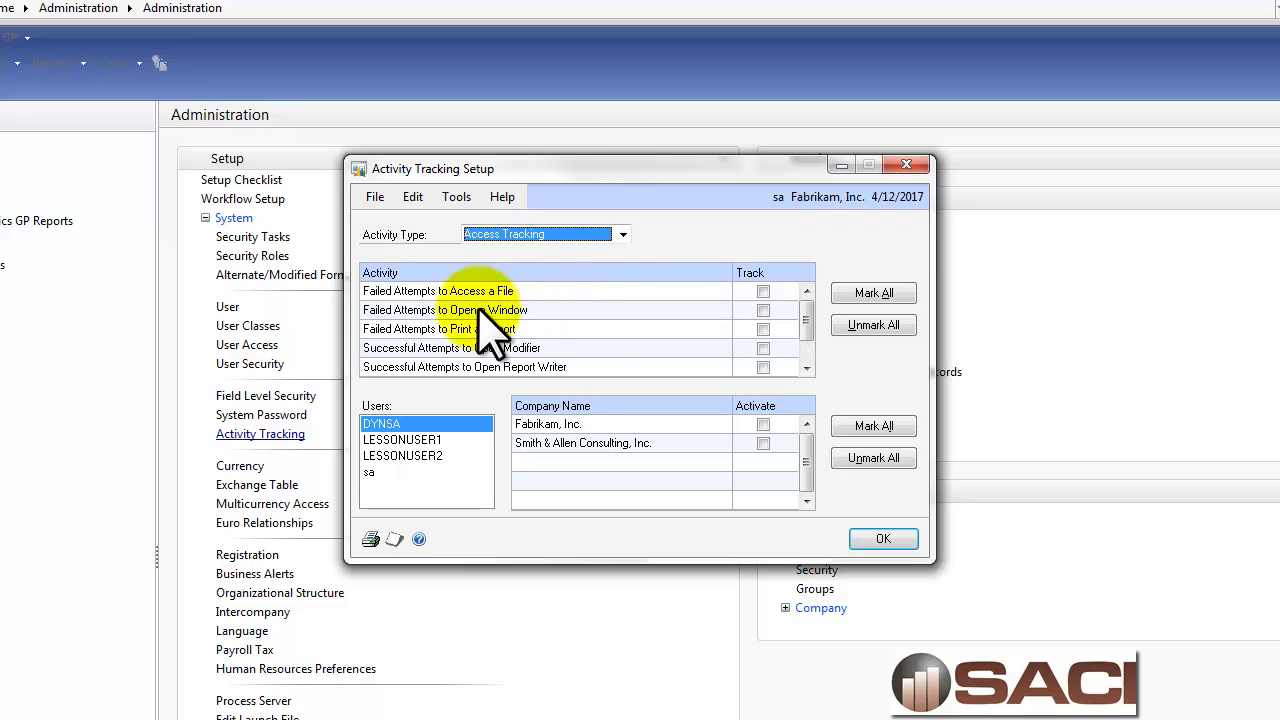
click(806, 368)
click(806, 368)
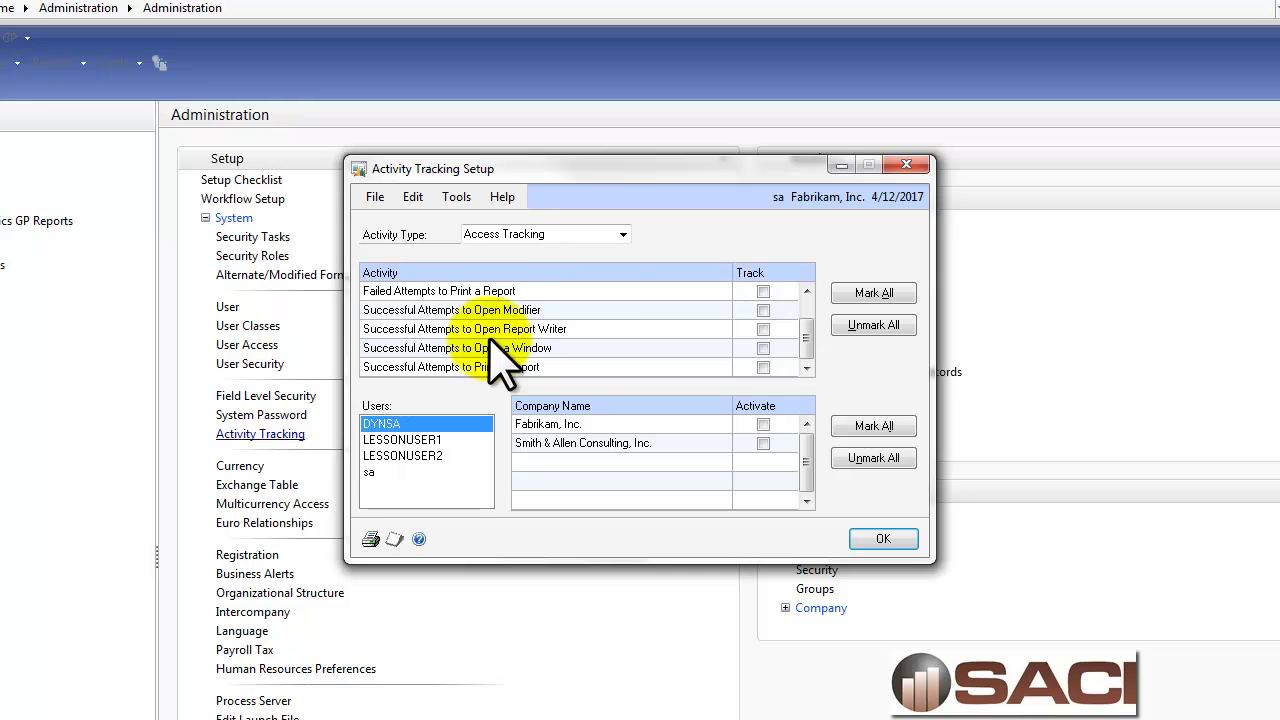
Under File Tracking, track Modifications to Master Files and activate tracking of user DYNSA for Fabrikam, Inc.
click(530, 234)
click(494, 281)
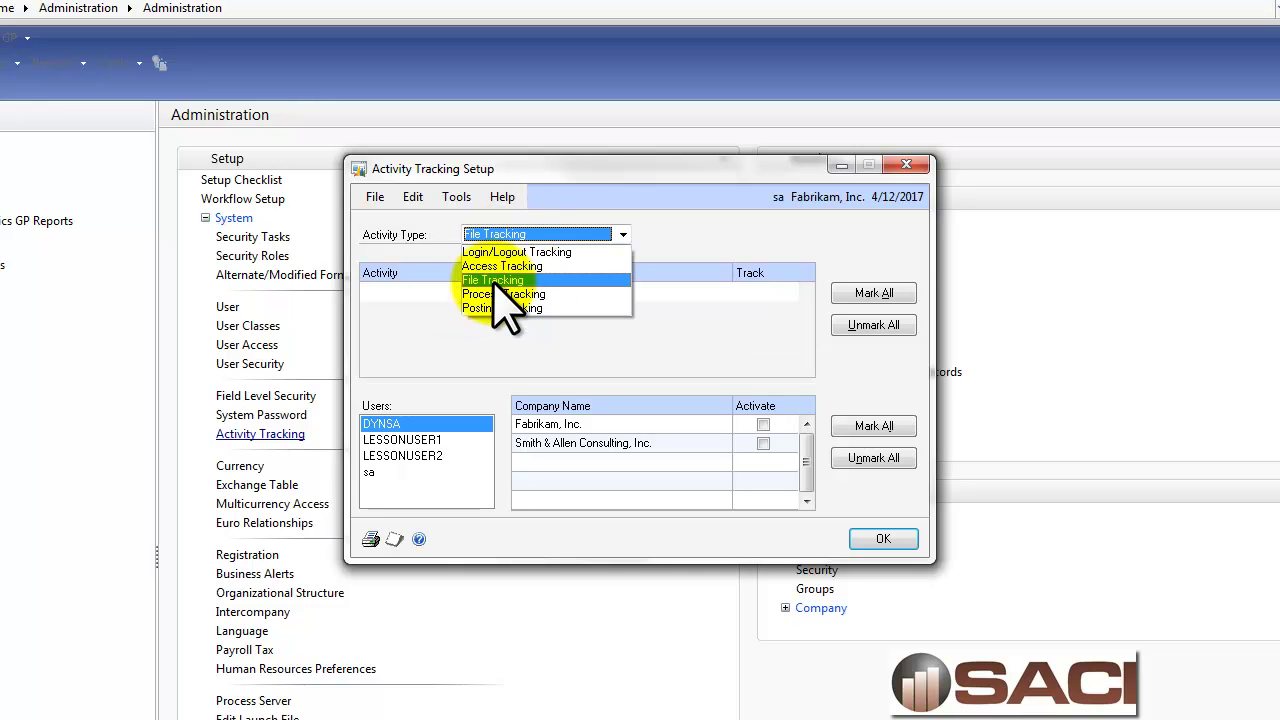
click(806, 368)
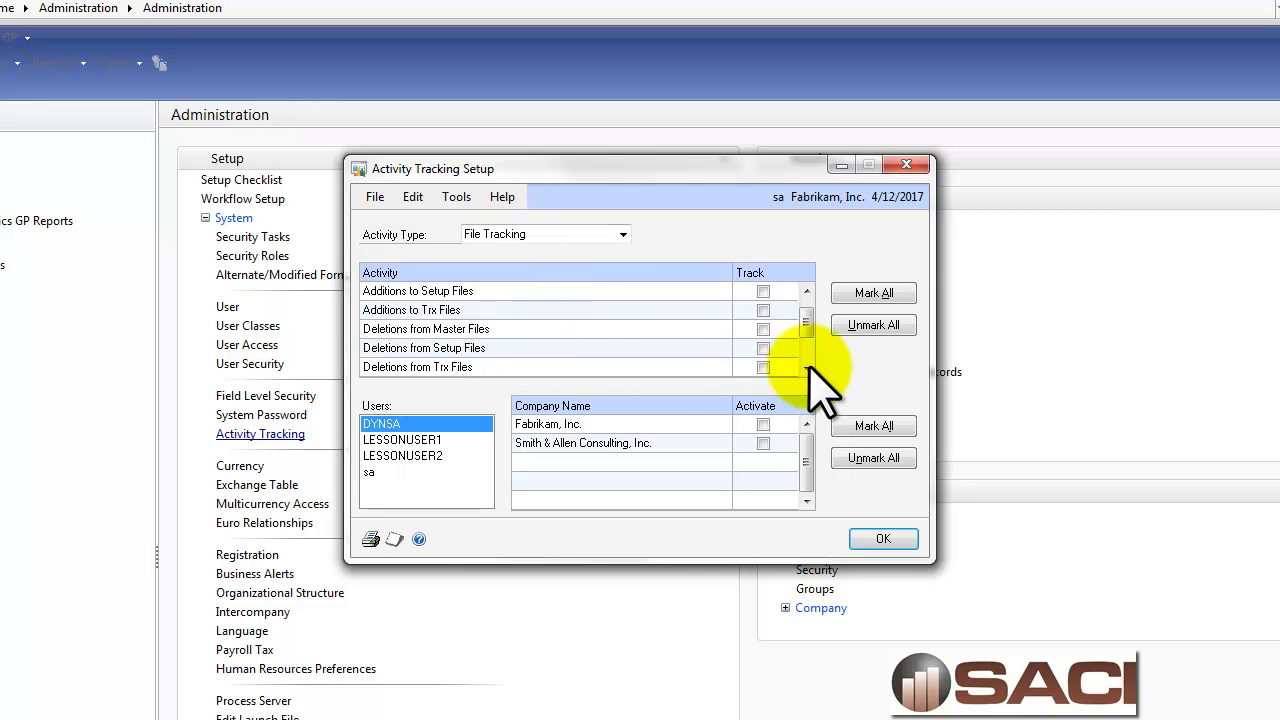
click(806, 368)
click(806, 368)
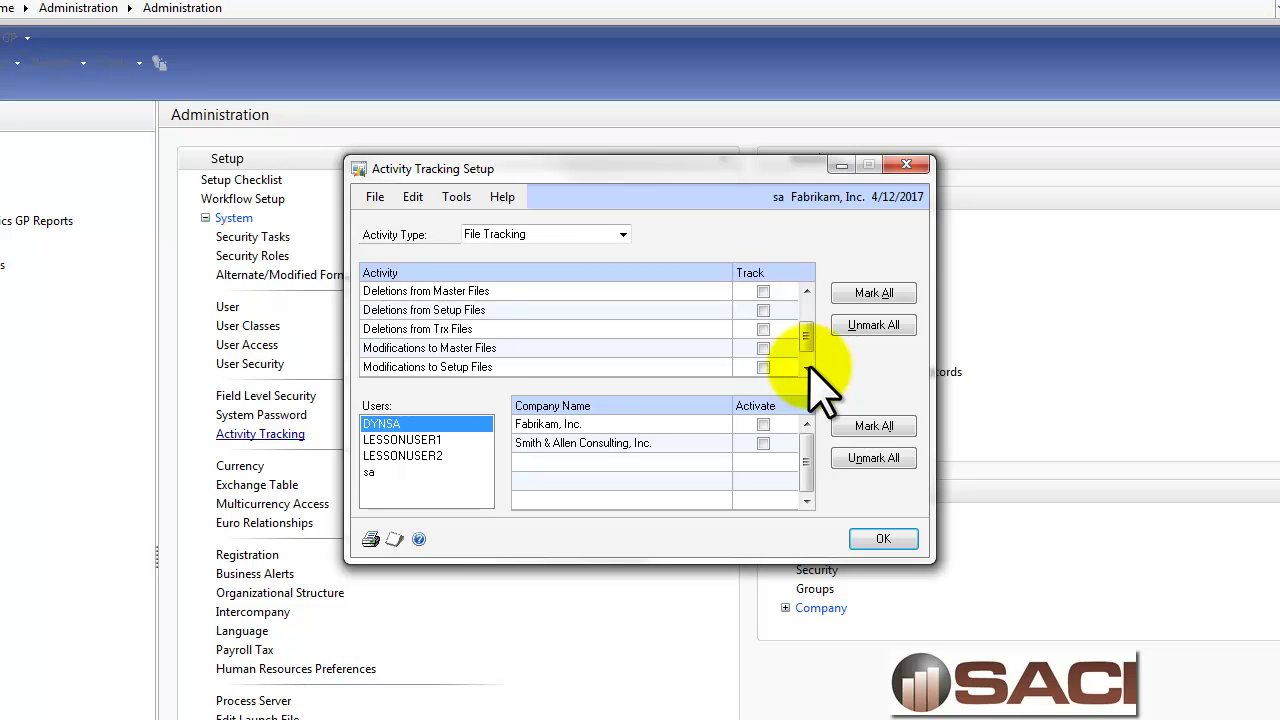
click(806, 368)
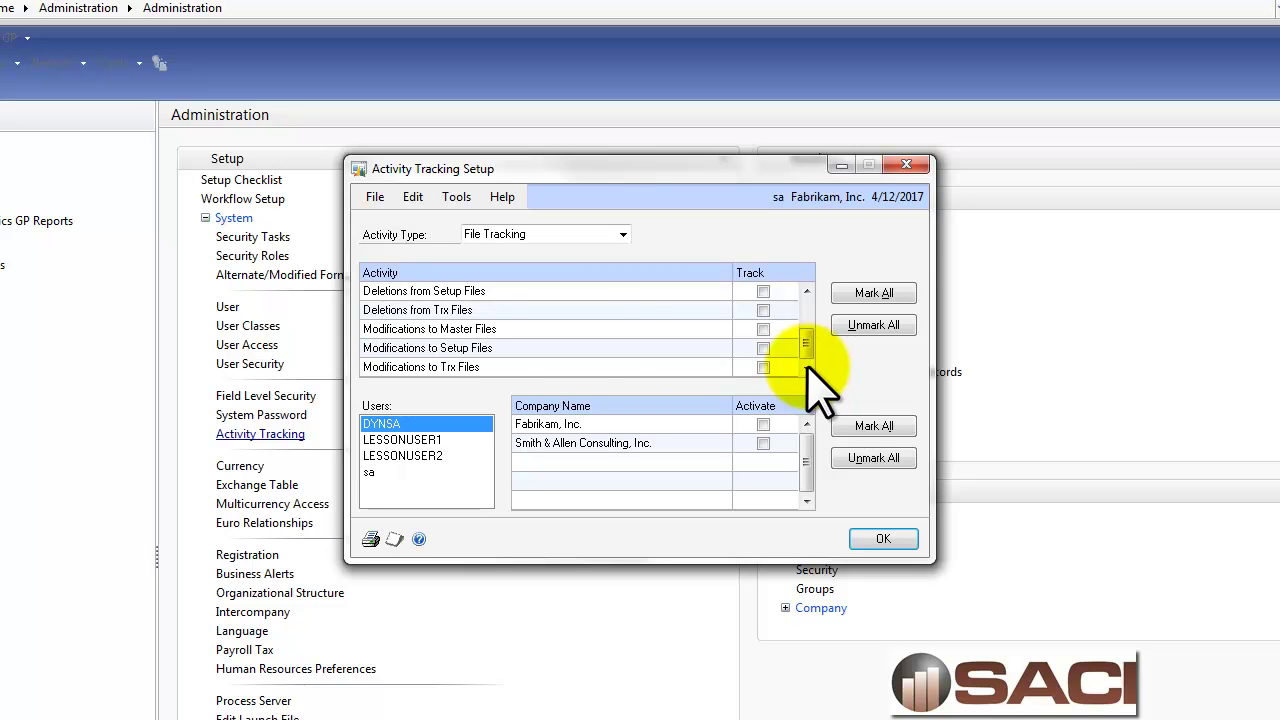
click(763, 329)
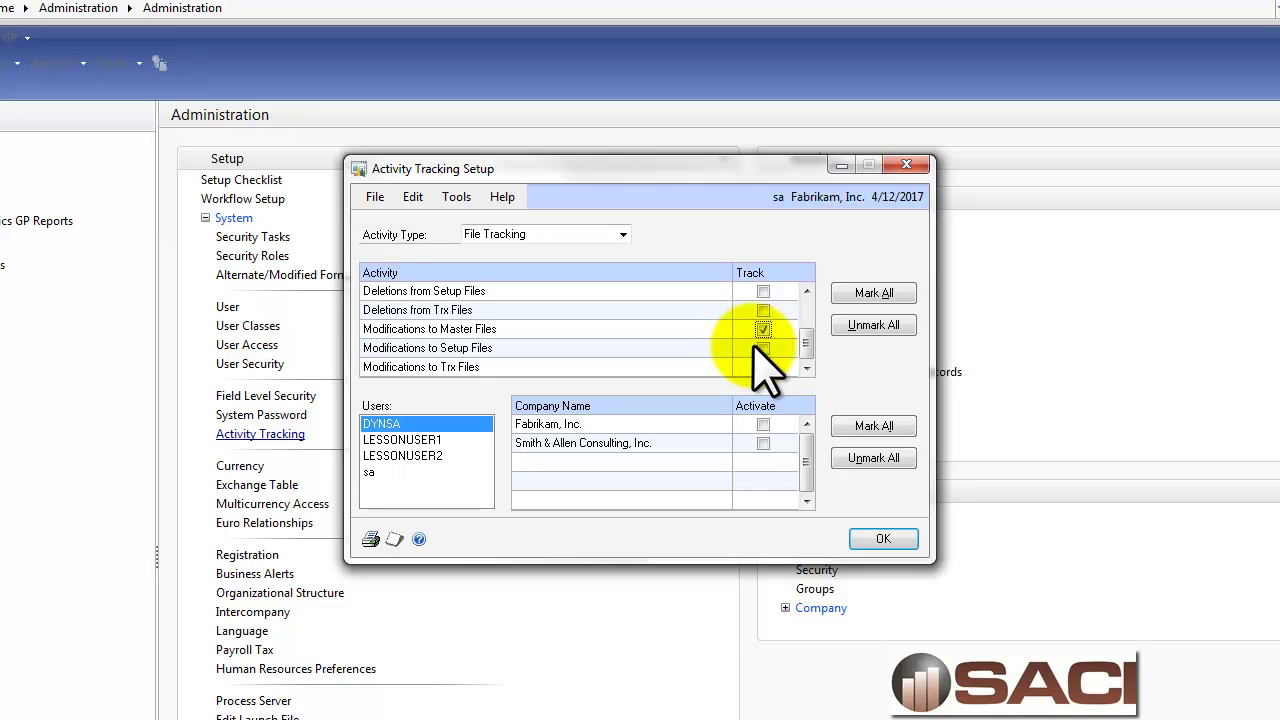
click(760, 424)
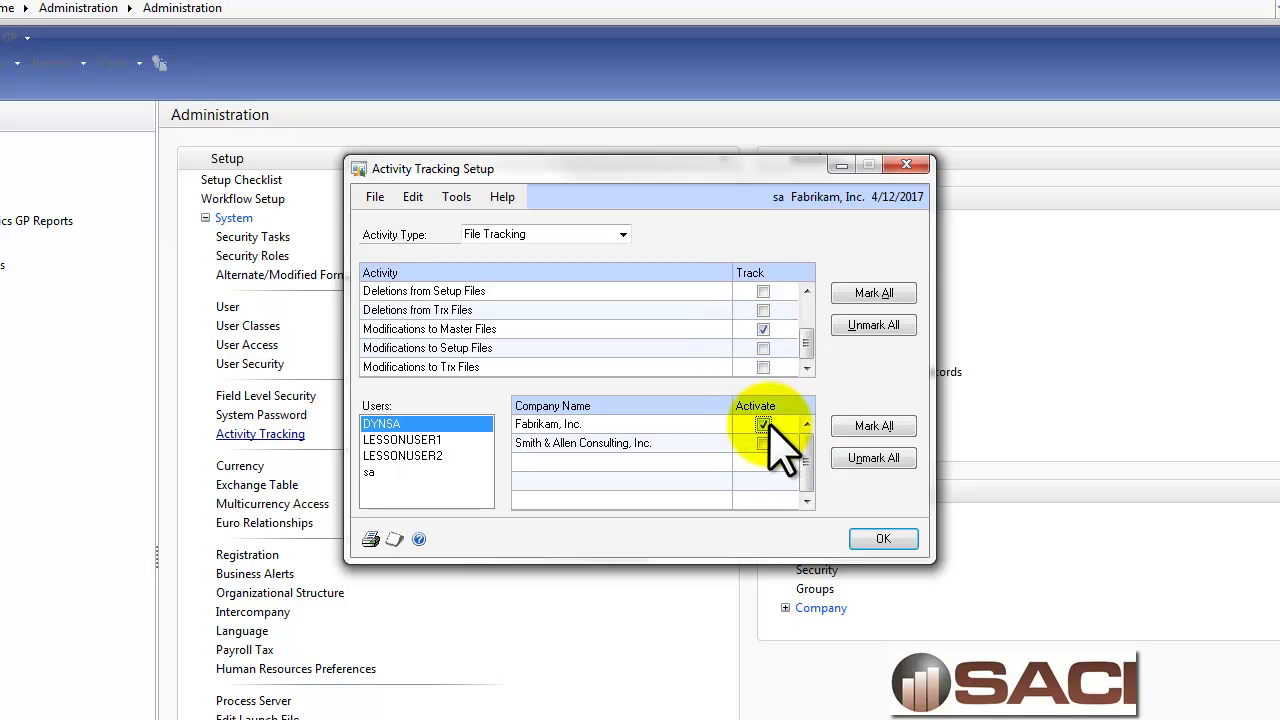
Look at the Process Tracking activities, and mark Financial: General Entry for tracking under Posting Tracking.
click(550, 237)
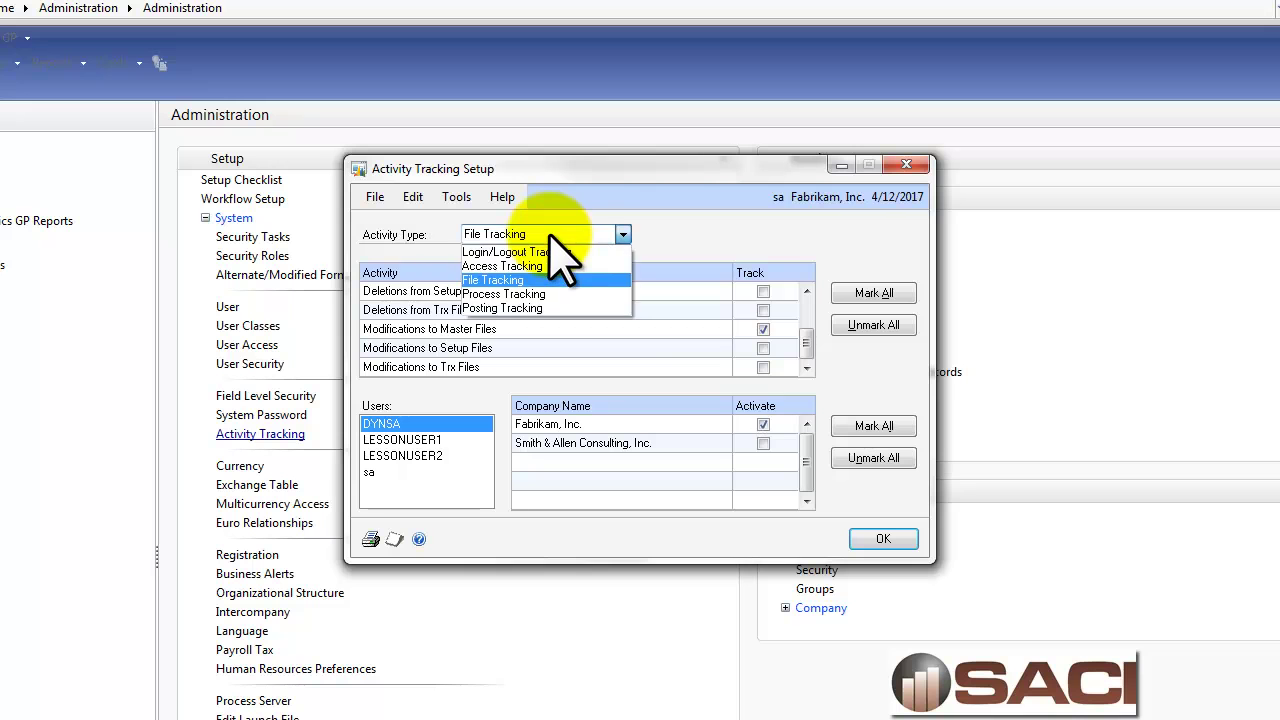
click(505, 294)
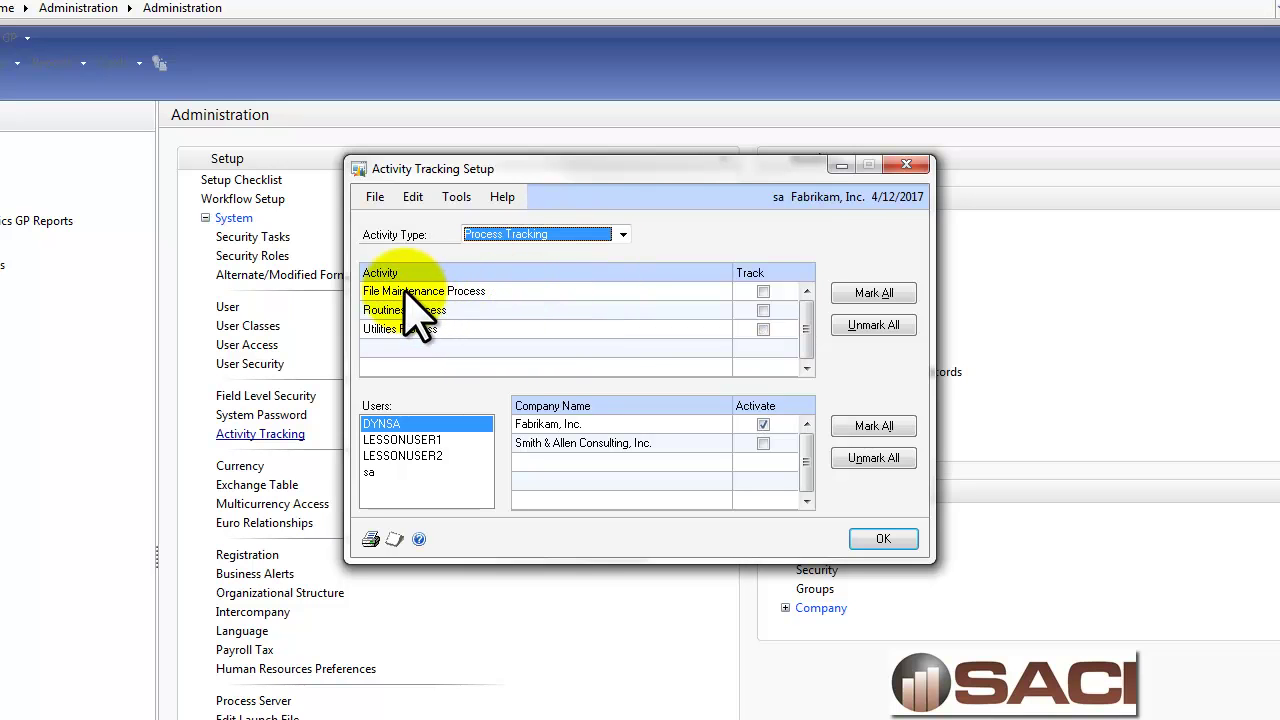
click(547, 236)
click(510, 308)
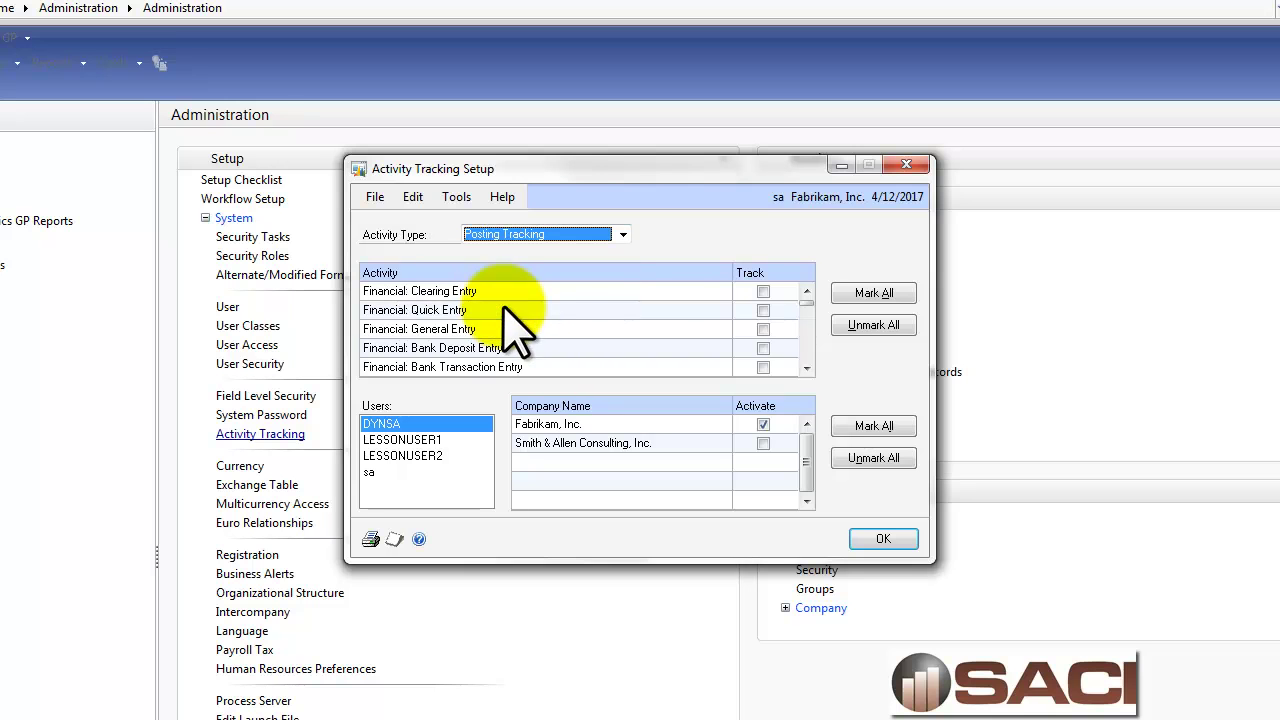
click(763, 329)
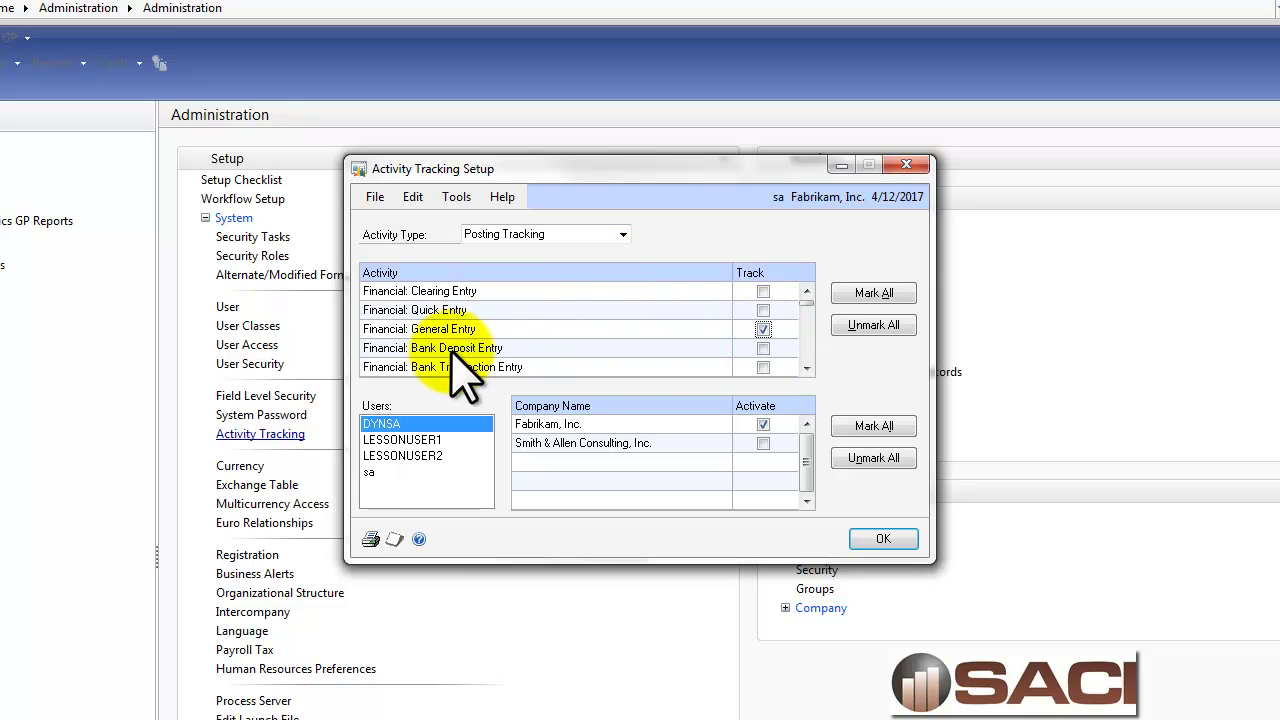
Select user sa, verify that Modifications to Master Files is tracked under File Tracking, and accept the activity tracking setup.
click(375, 472)
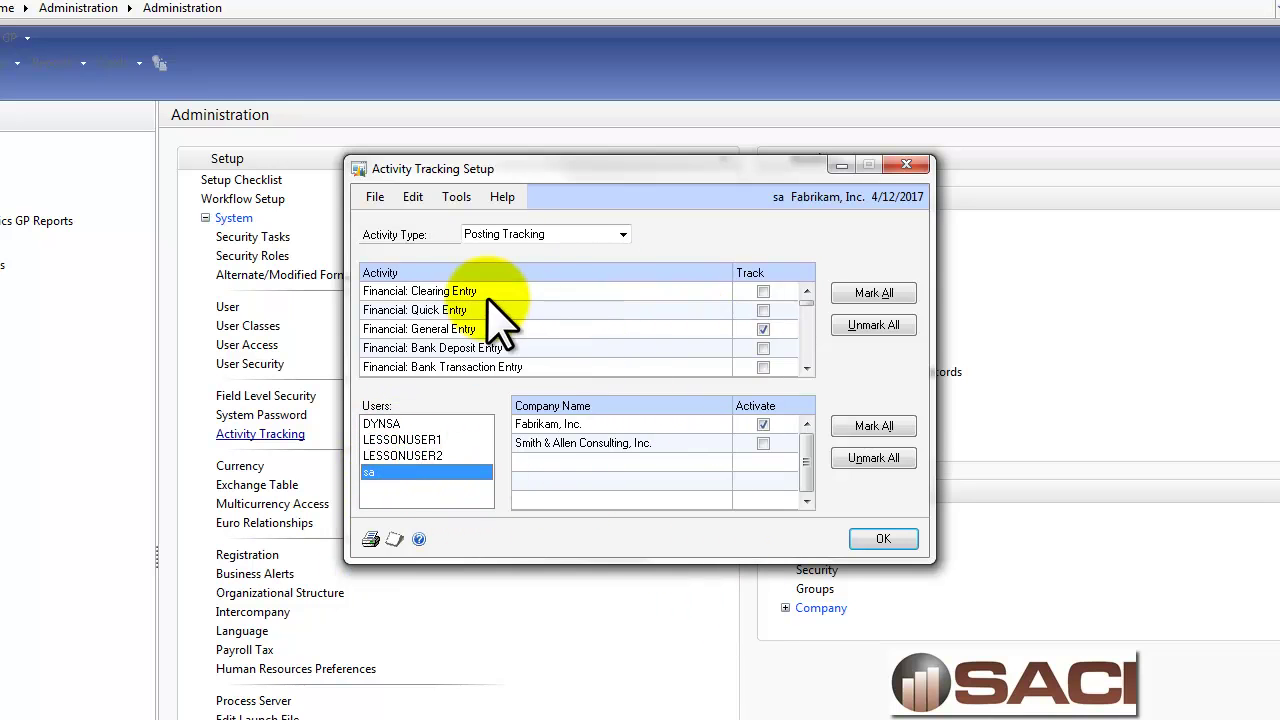
click(518, 236)
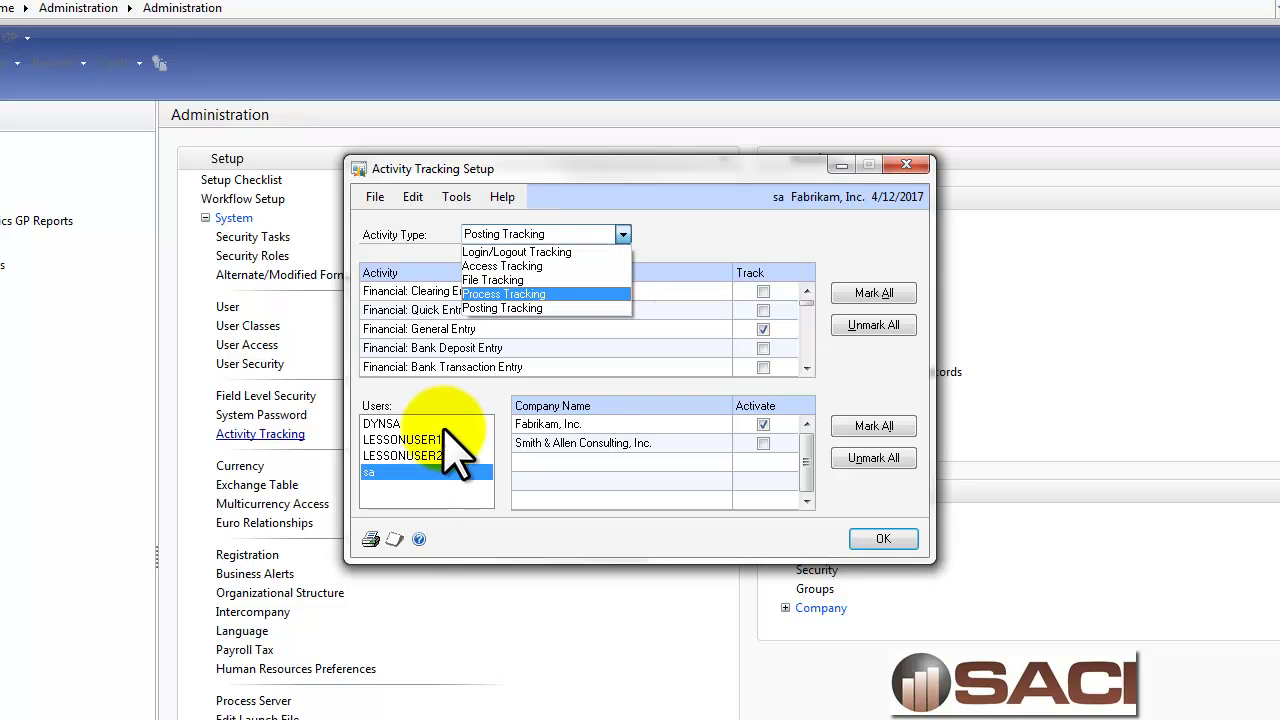
click(400, 455)
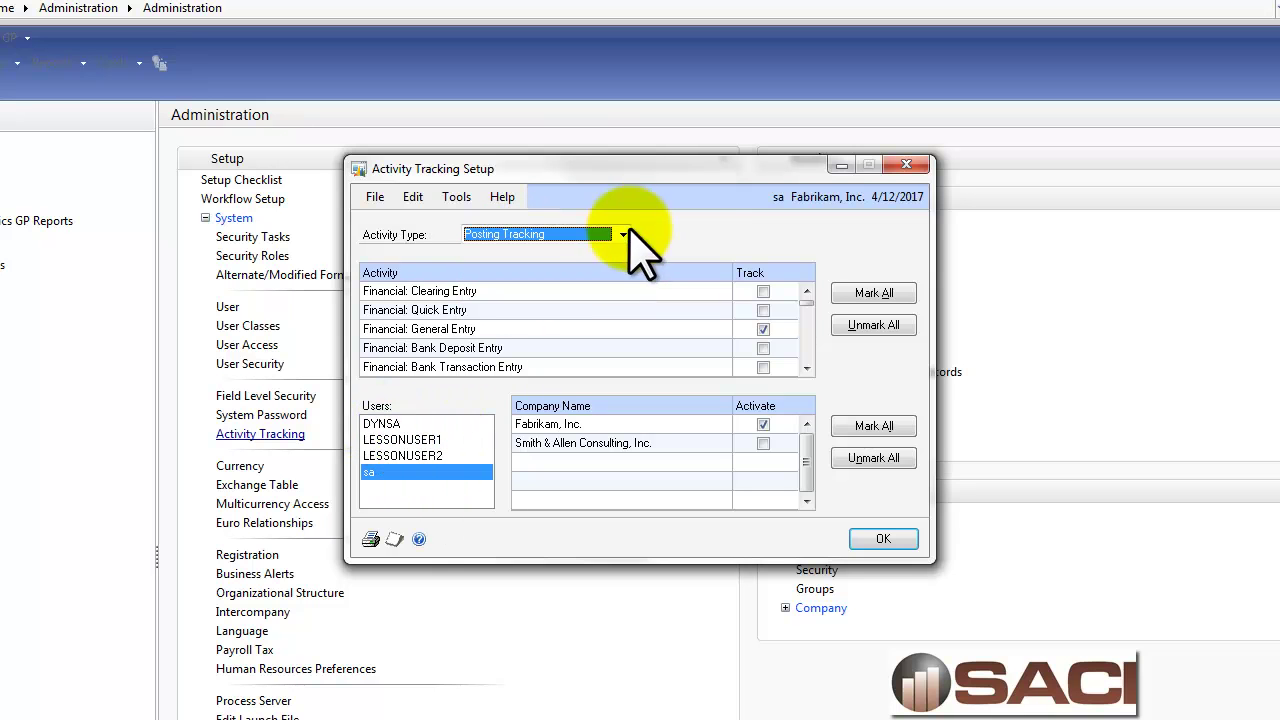
click(531, 239)
click(503, 281)
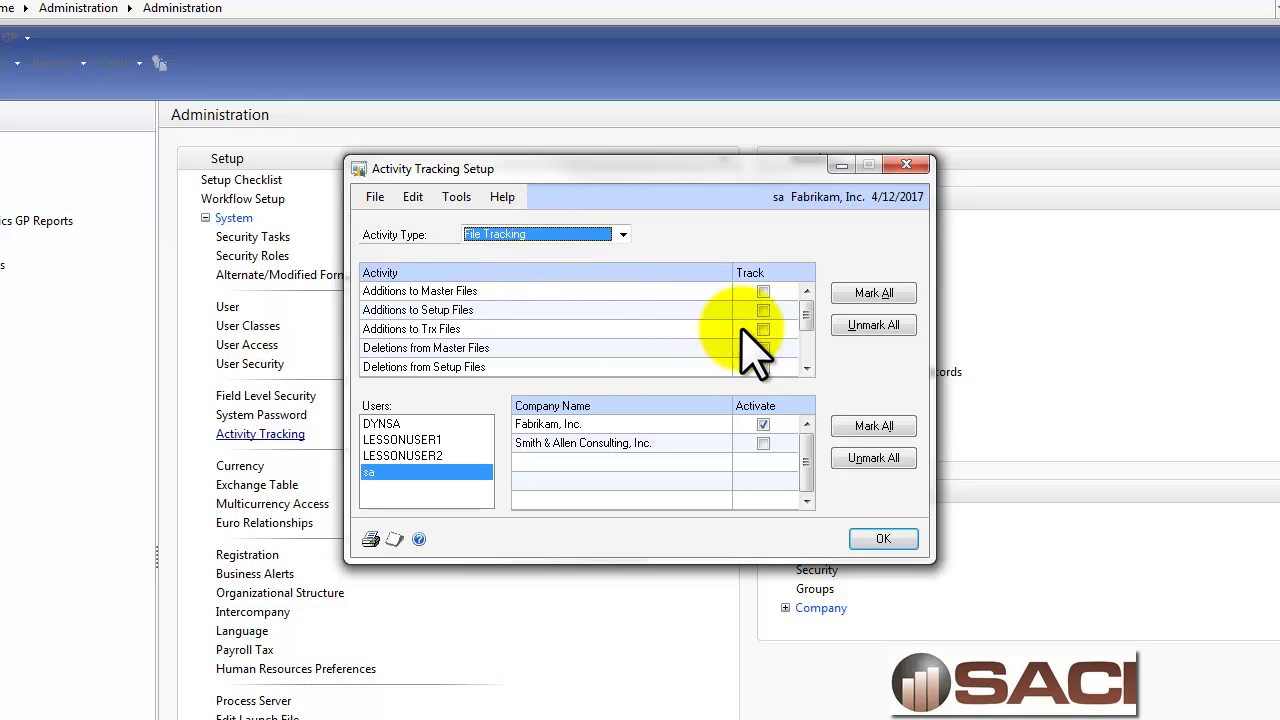
scroll(790, 340, down, 2)
click(763, 329)
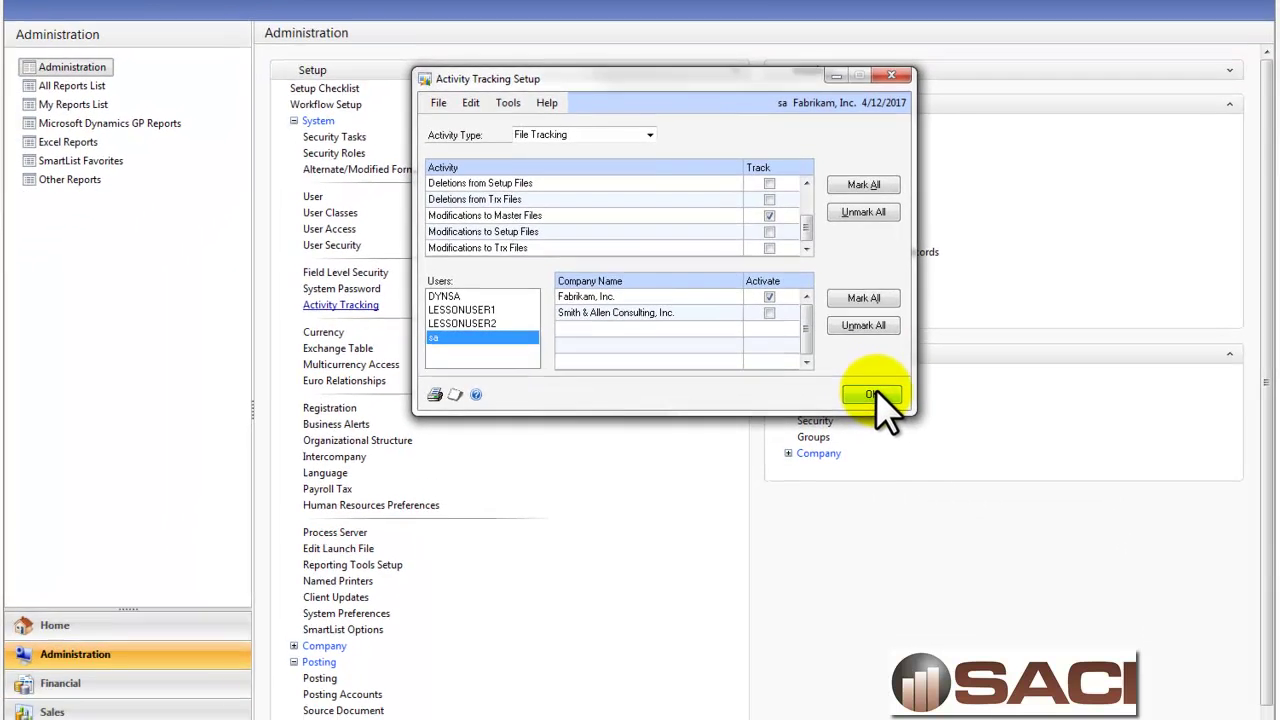
click(882, 539)
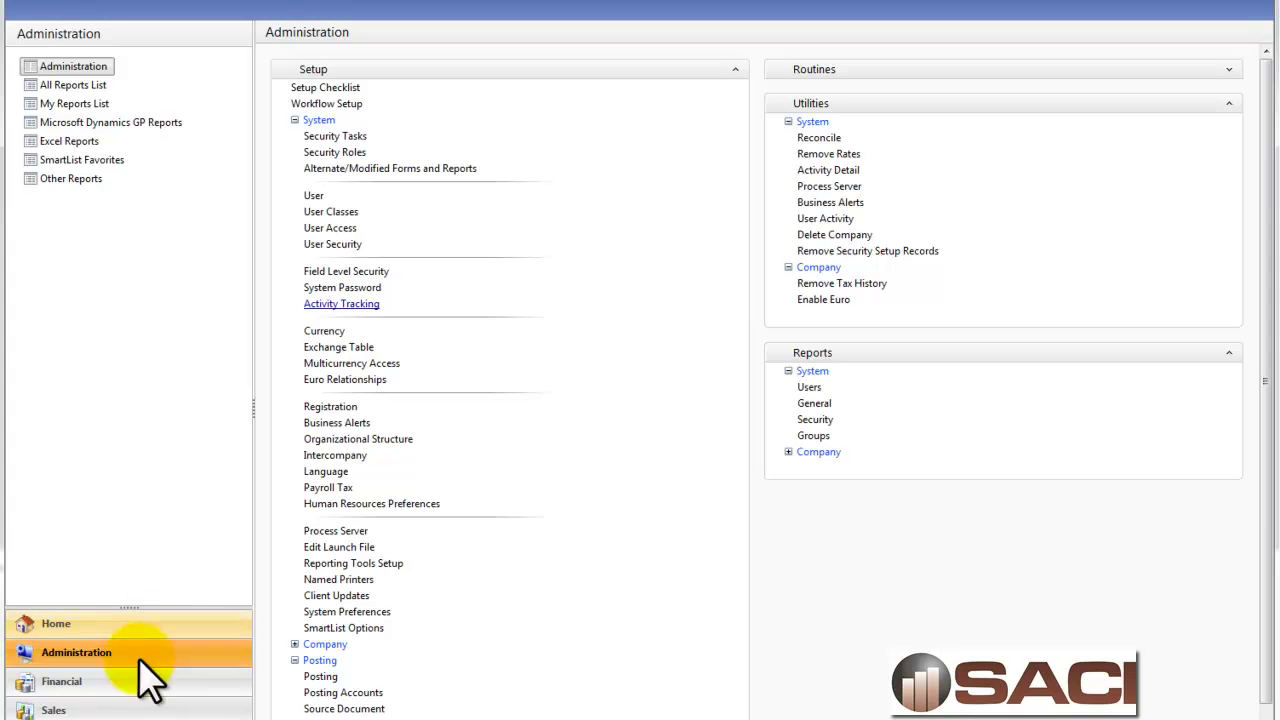
Start a general financial transaction with reference "Test activity tracking" and credit account 000-2999-00 with $10.00.
click(106, 688)
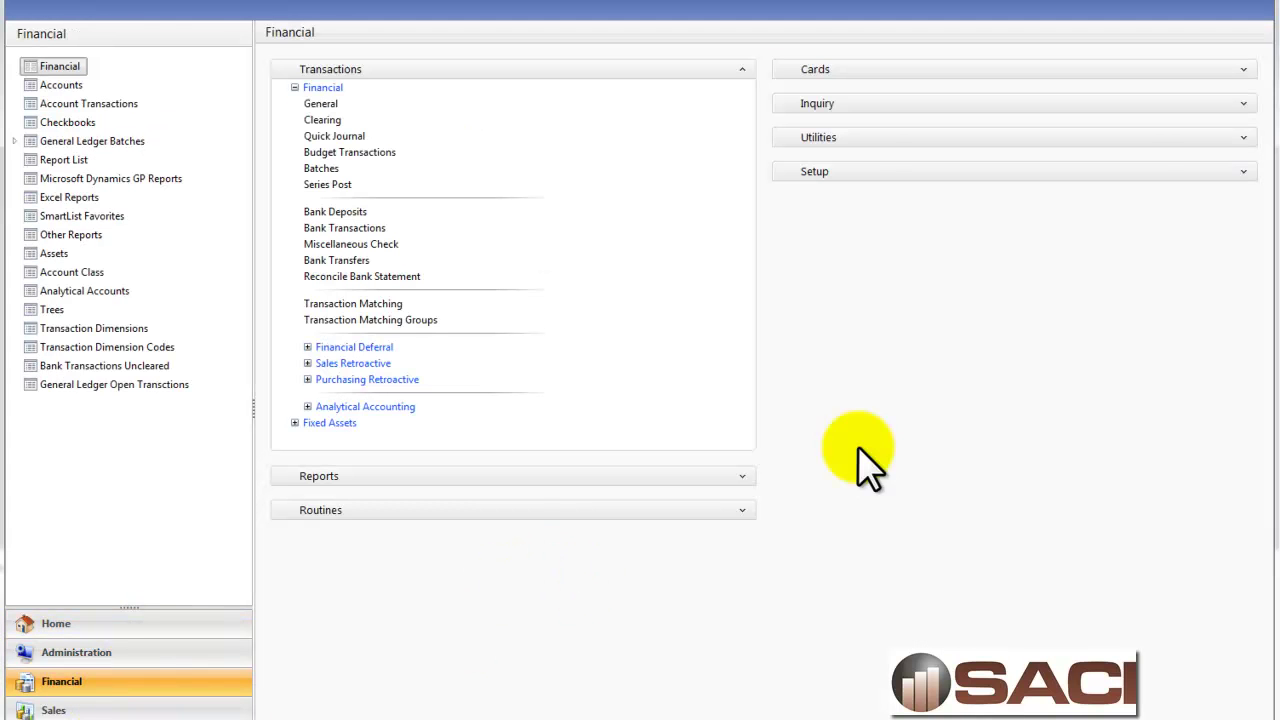
click(1243, 70)
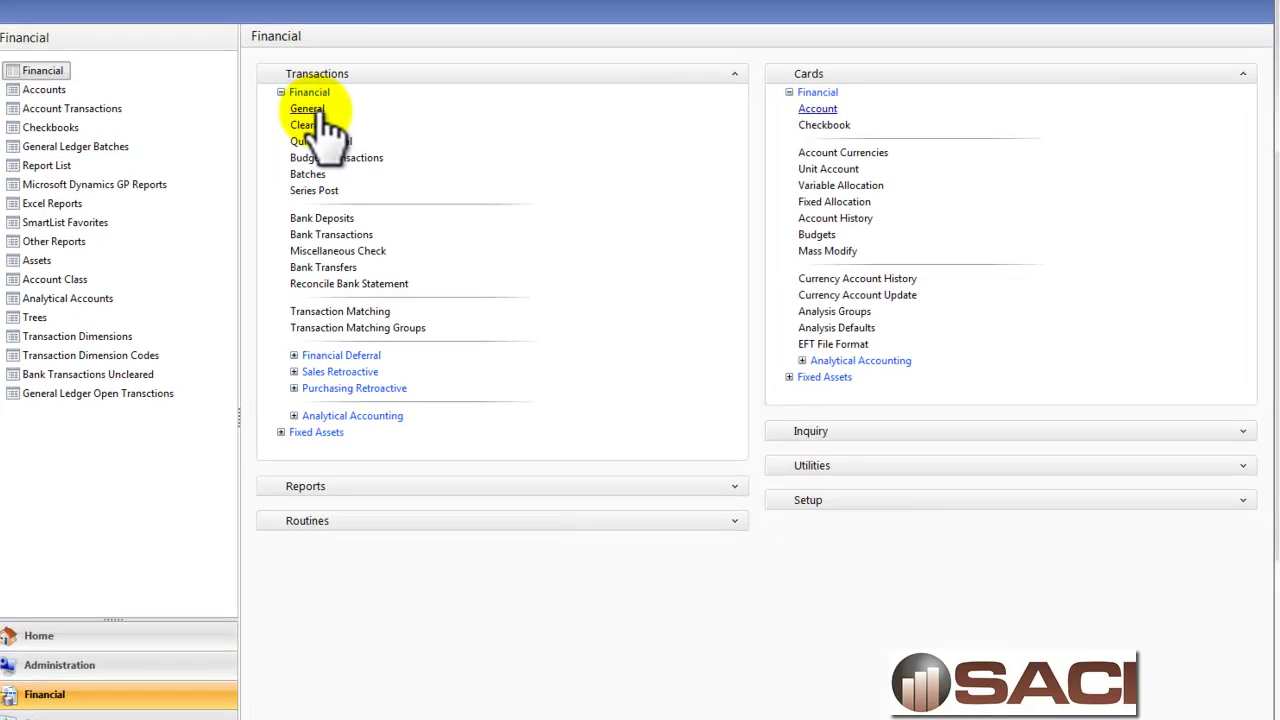
click(322, 104)
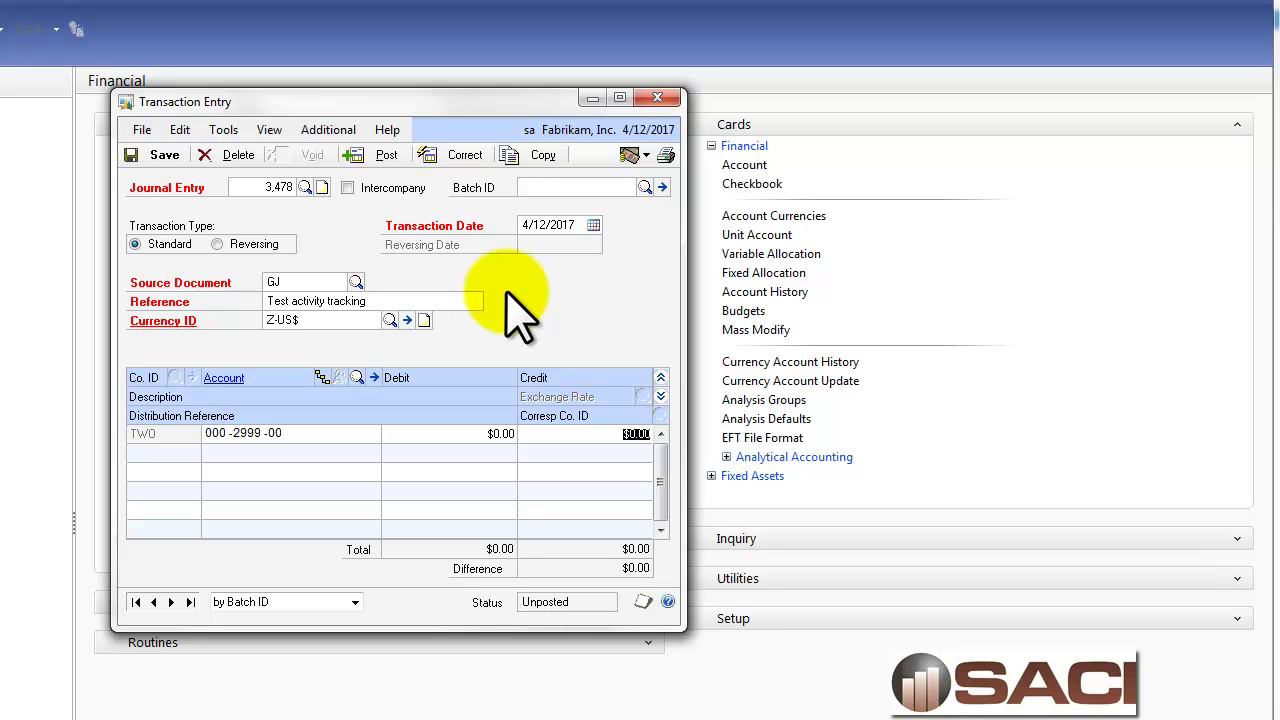
key(Tab)
Debit the Sales account 000-4100-00 with $10.00 and post the journal entry, closing the transaction window.
key(ctrl+l)
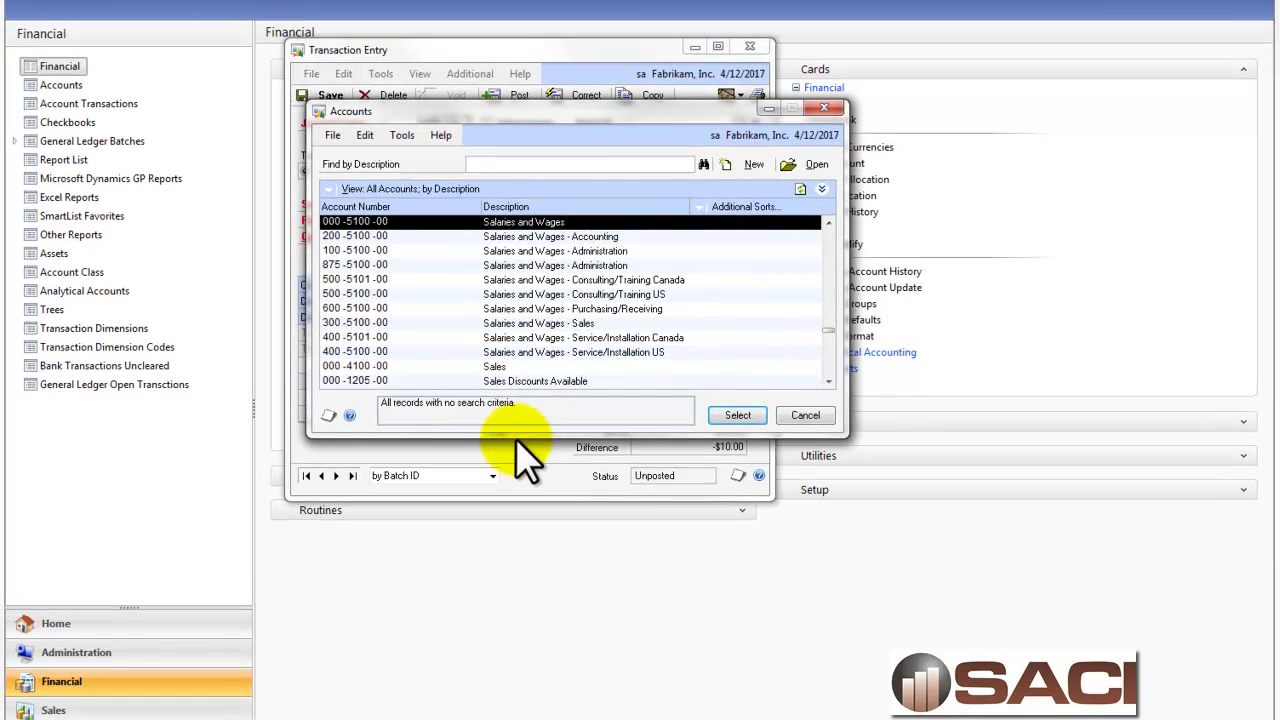
double_click(505, 366)
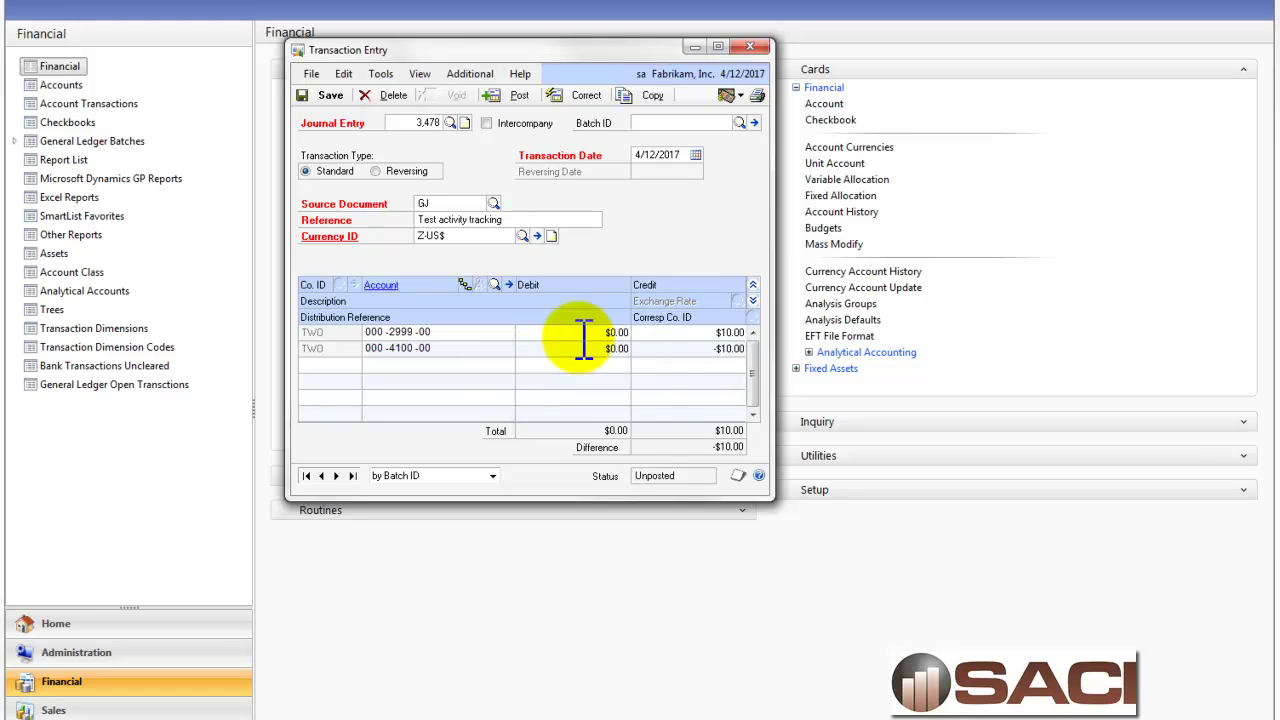
key(Tab)
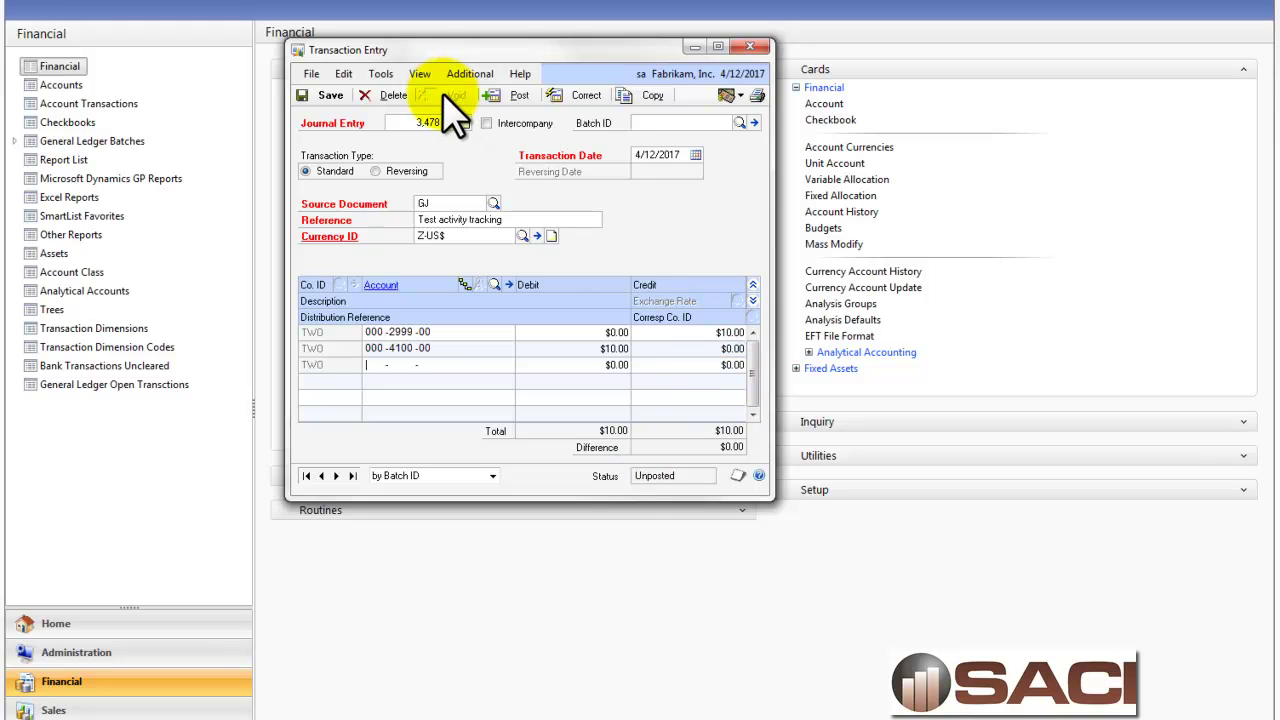
click(519, 95)
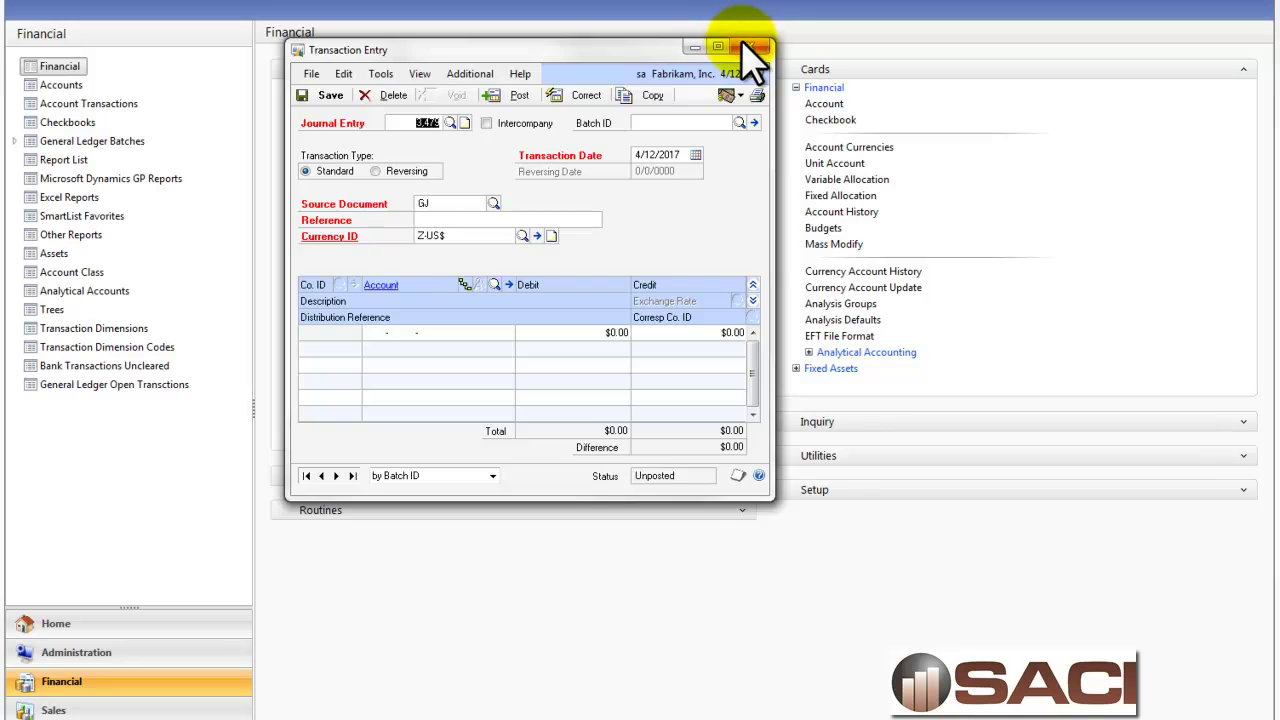
click(684, 497)
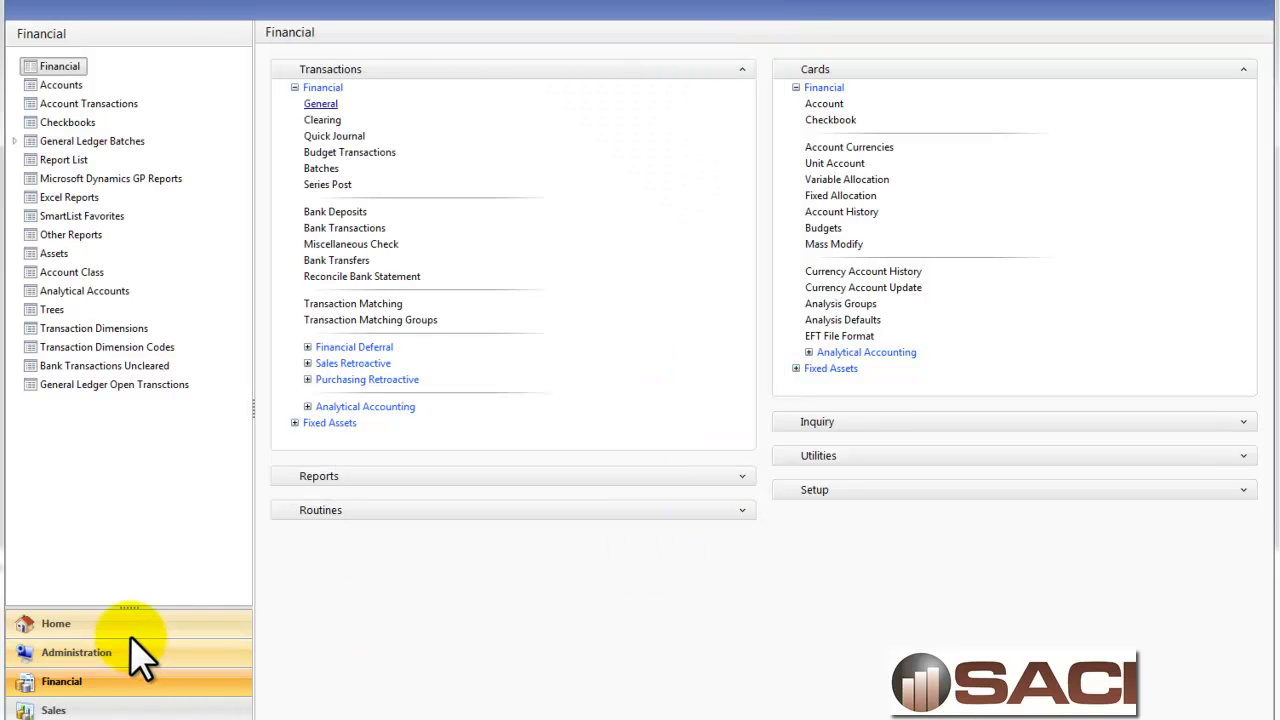
In the general system reports of Administration, choose Activity Tracking Detail and review the settings of its demo option.
click(122, 653)
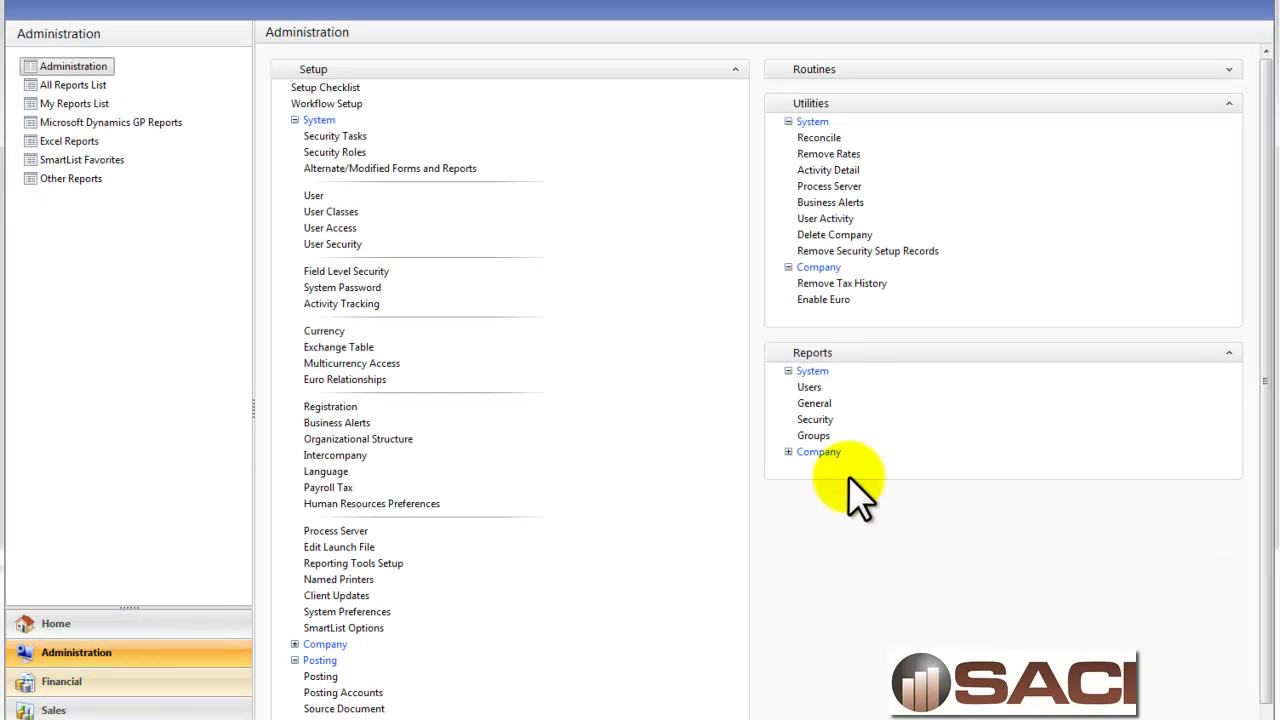
click(818, 403)
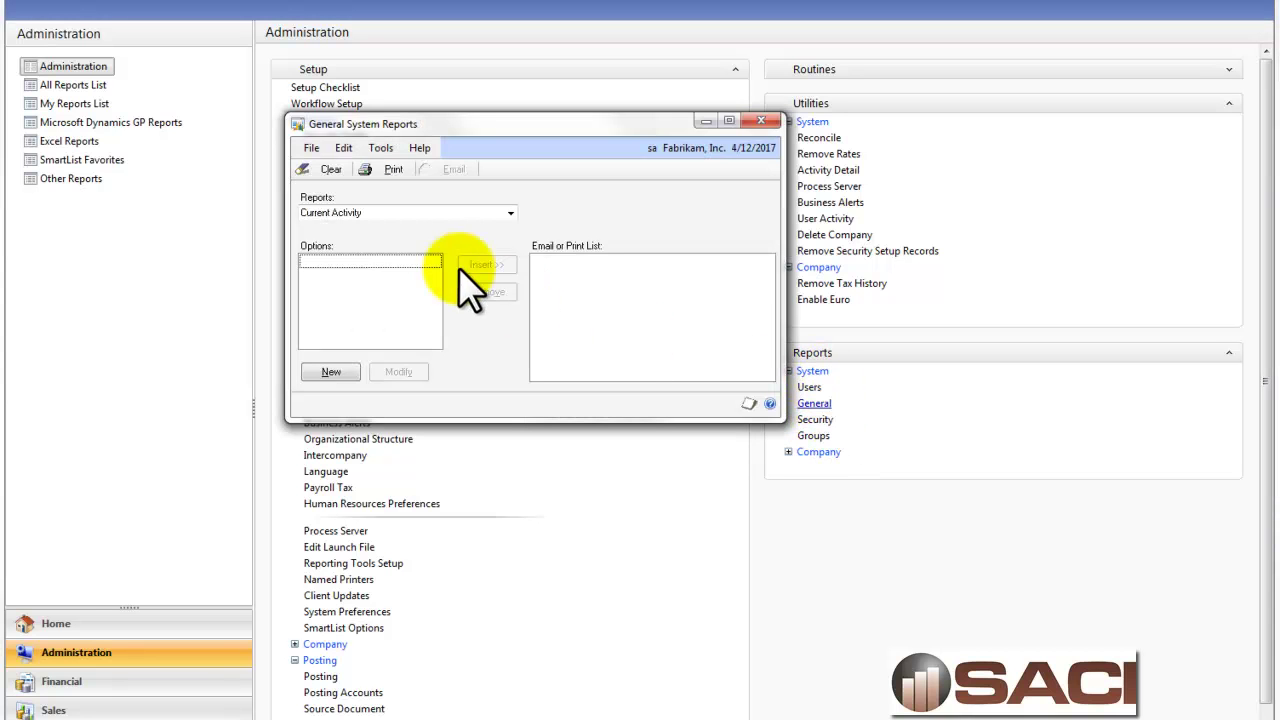
click(372, 213)
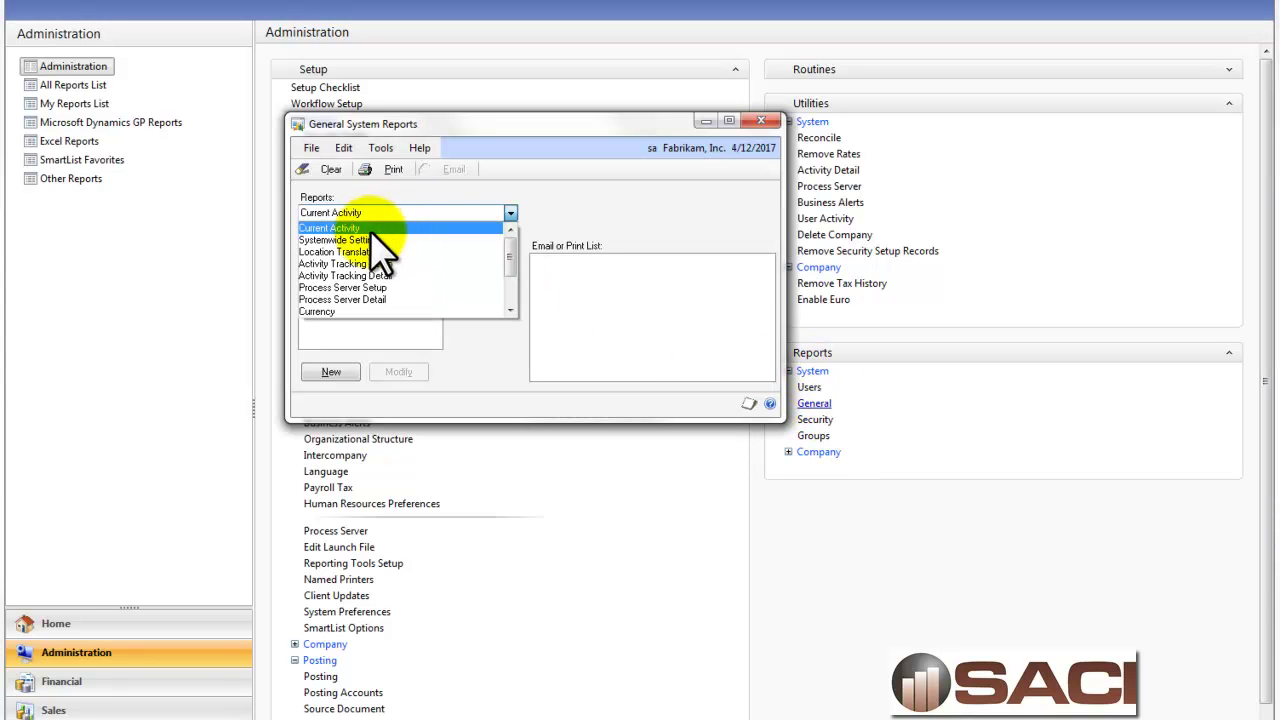
click(355, 275)
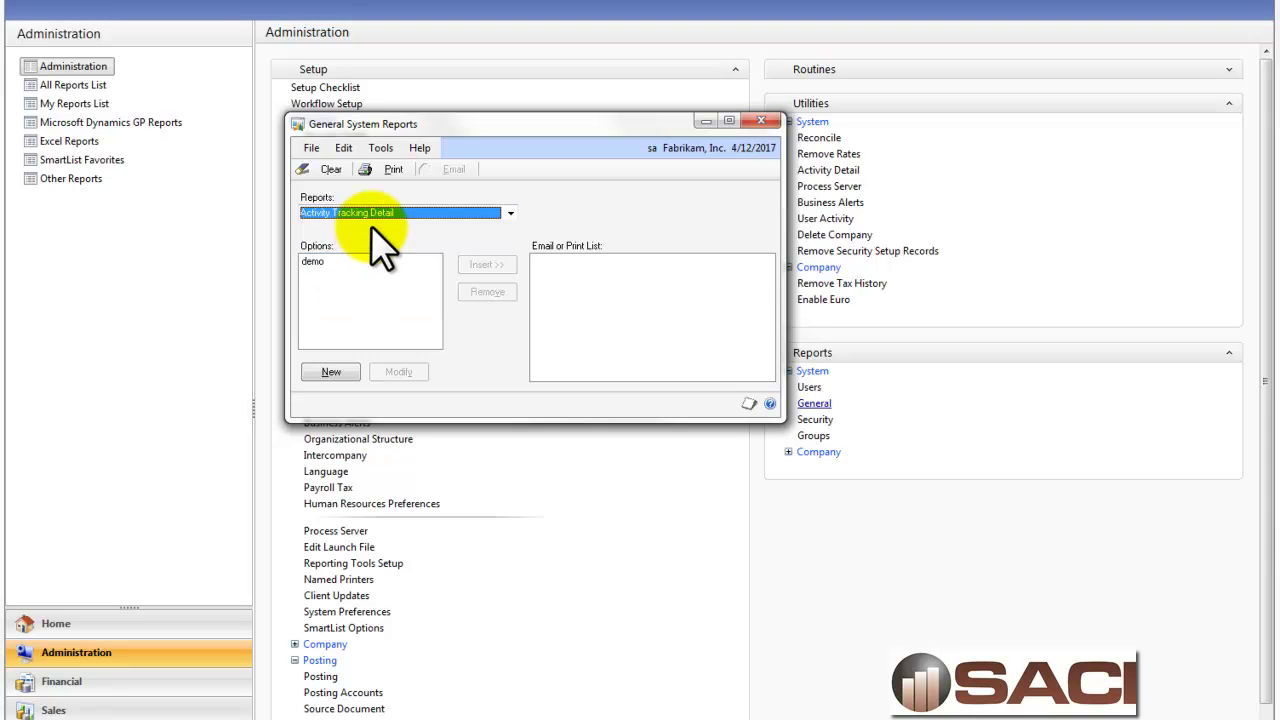
click(320, 261)
click(405, 372)
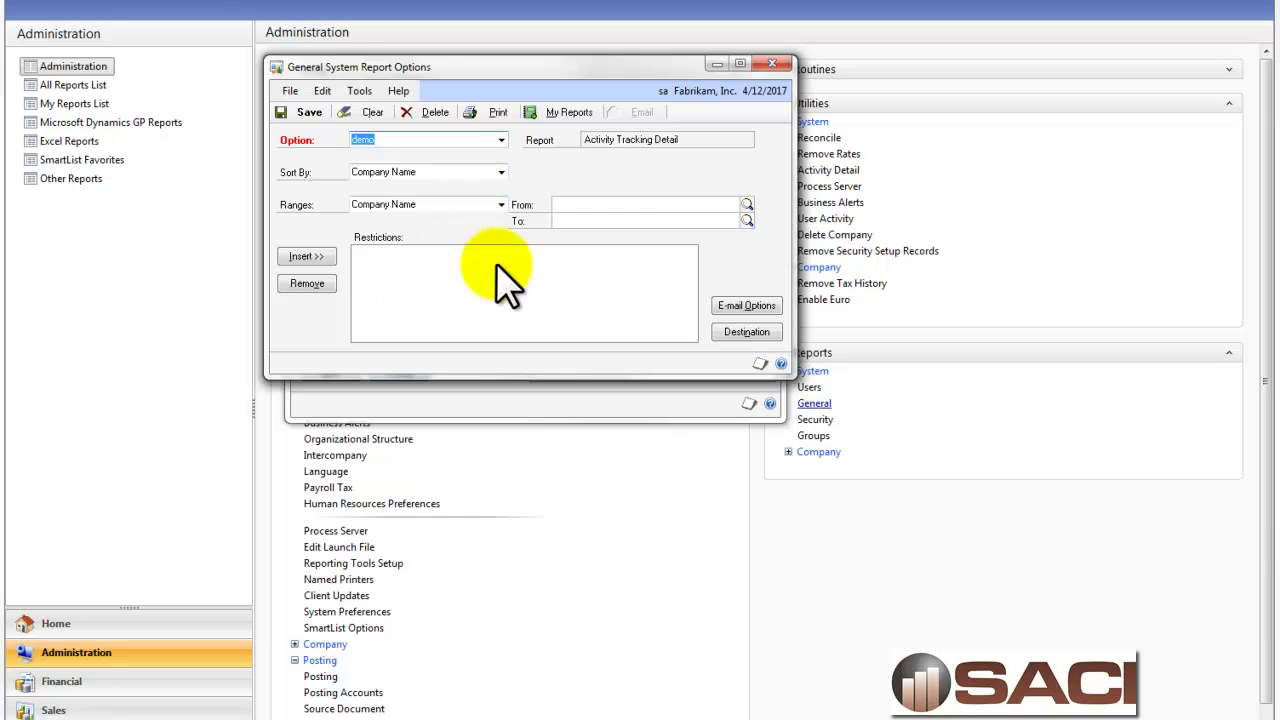
click(780, 66)
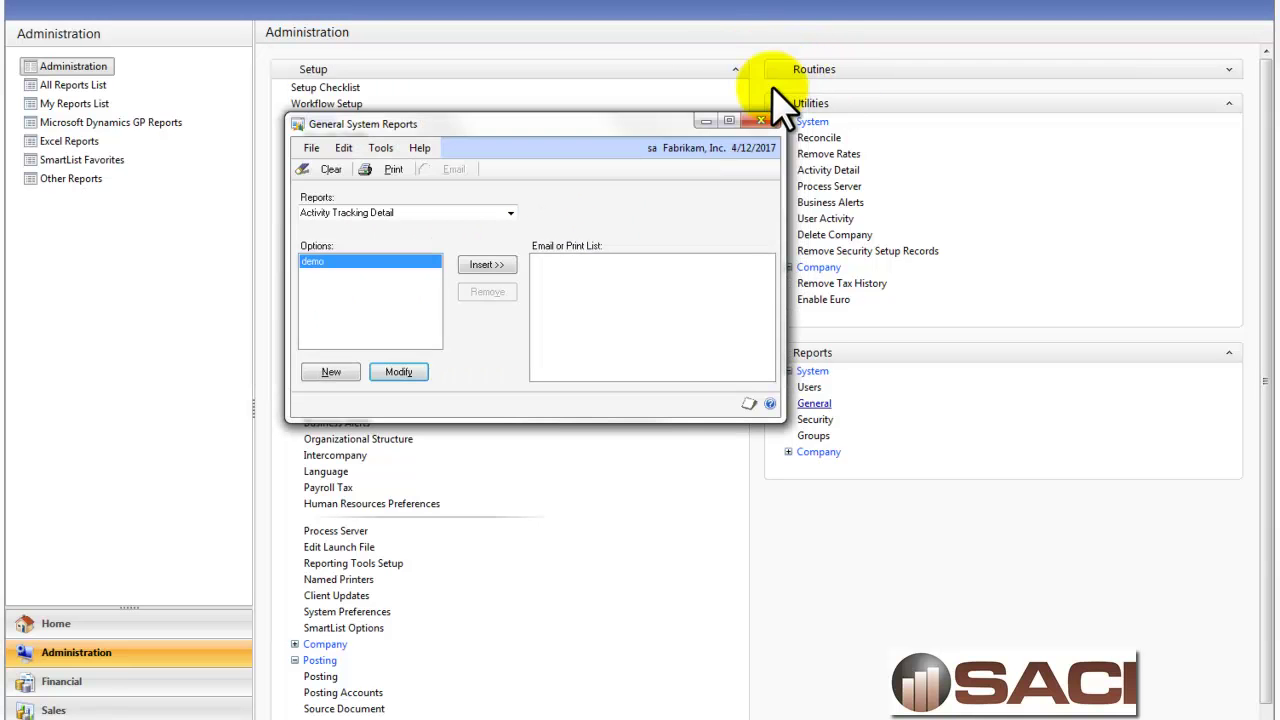
Print the Activity Tracking Detail report with the demo option to screen, review its posting entries, and close the report windows.
click(484, 266)
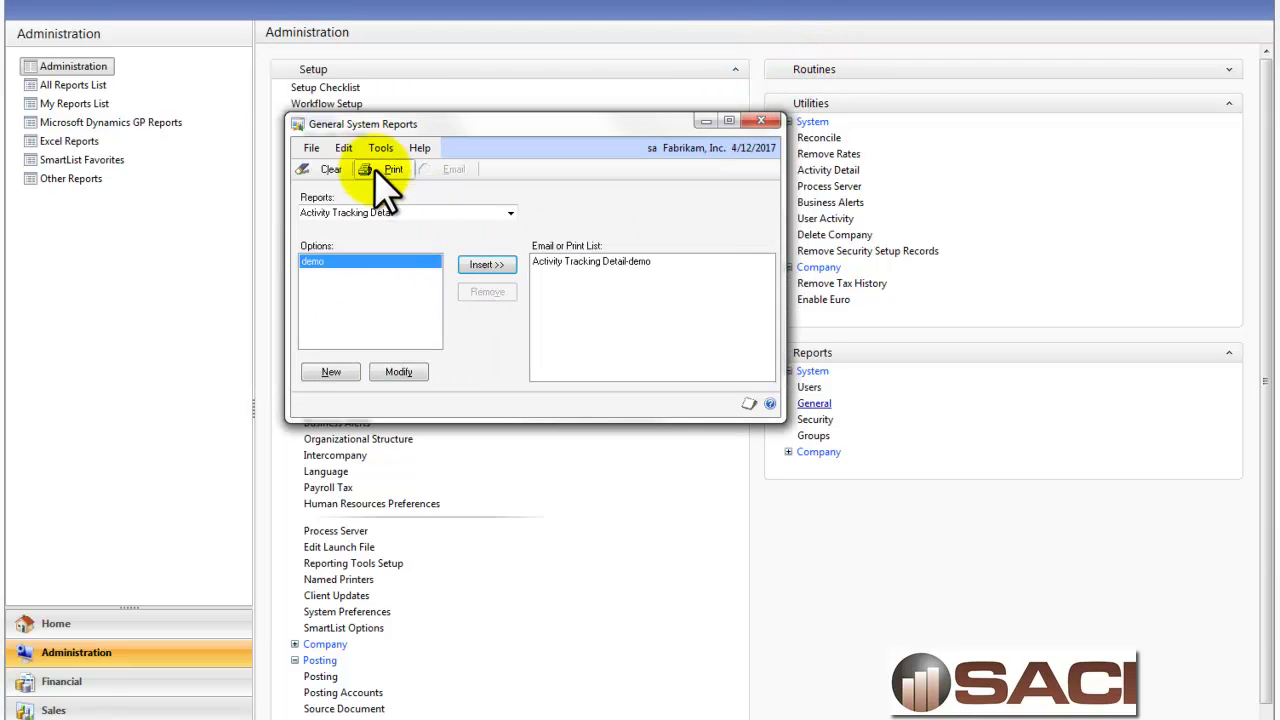
click(380, 170)
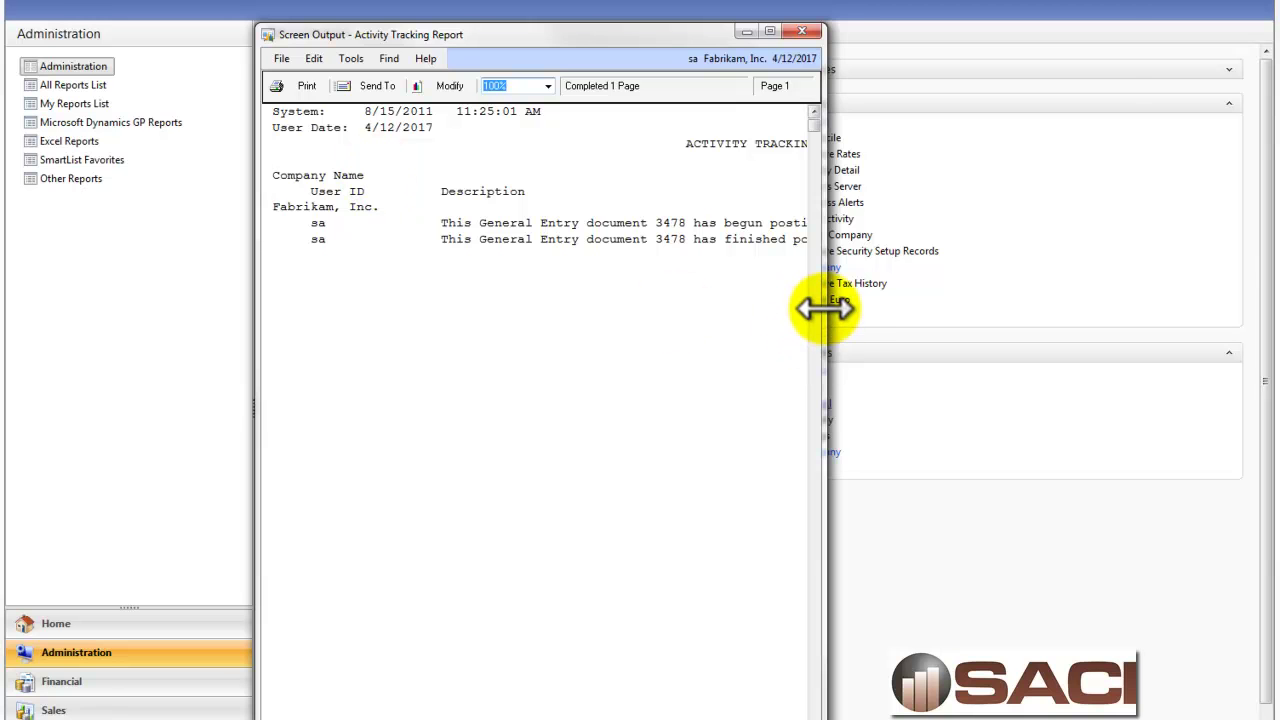
drag(823, 309, 1226, 326)
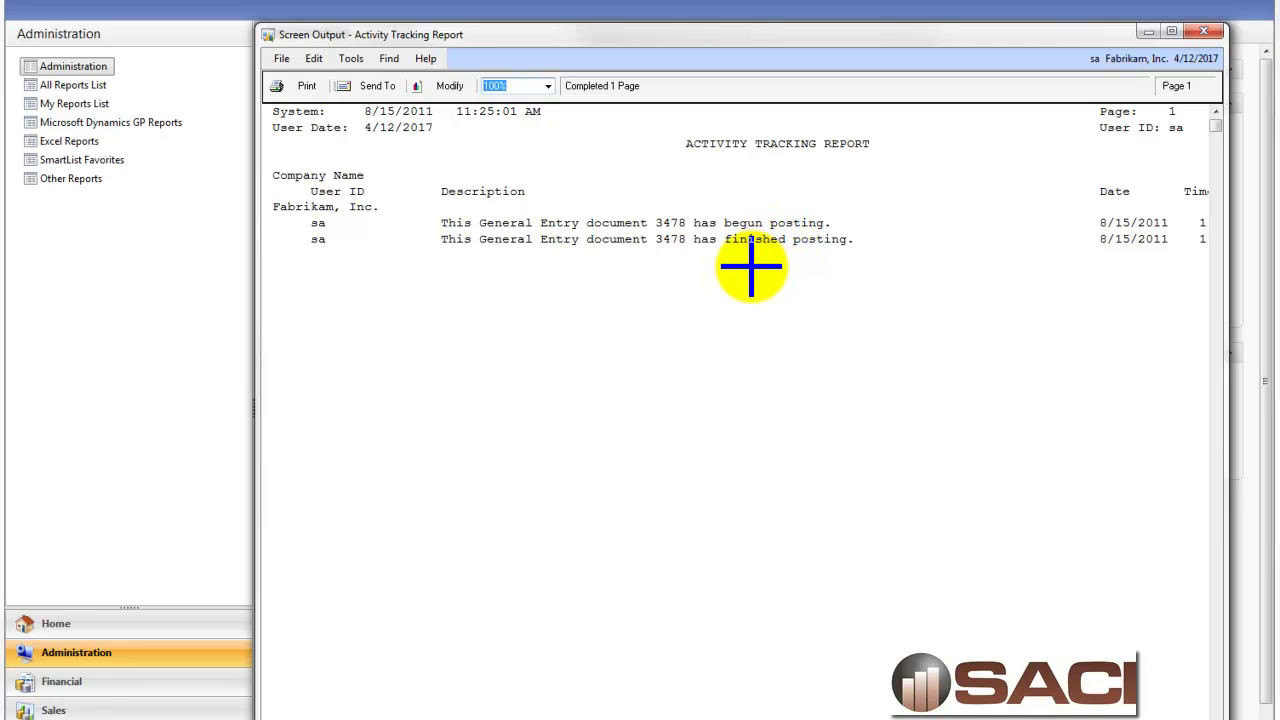
scroll(740, 400, right, 5)
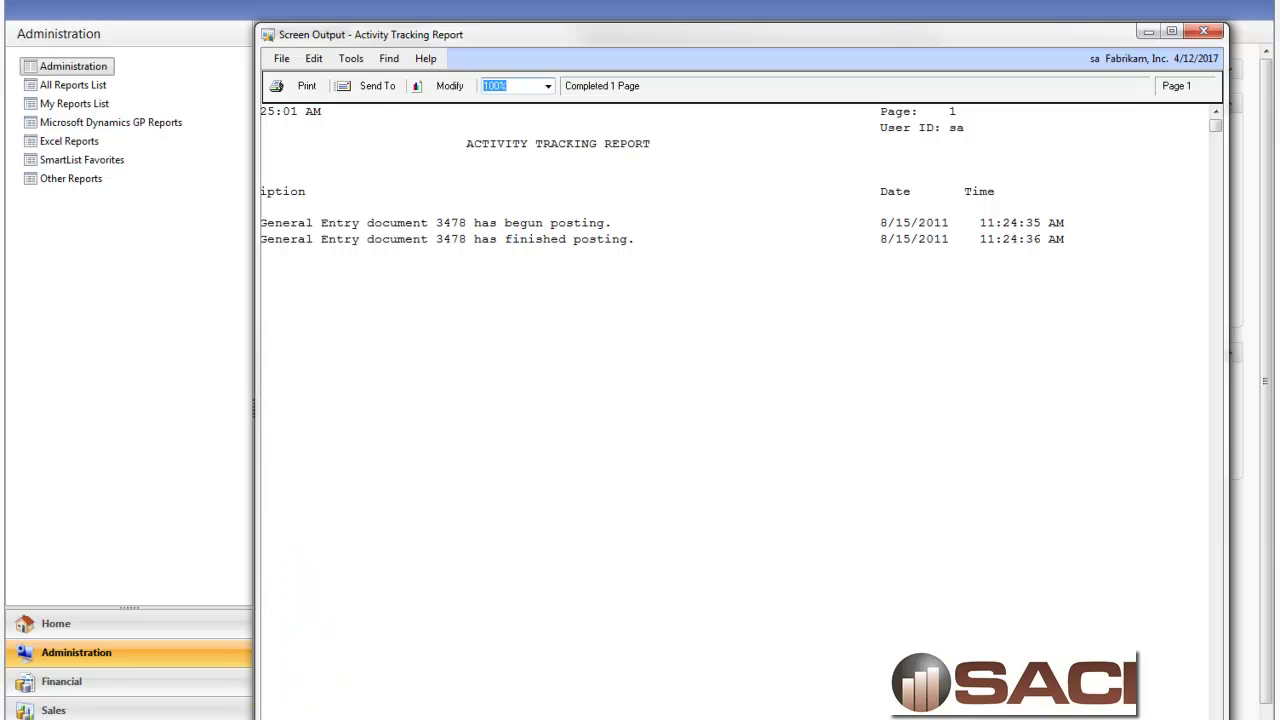
scroll(740, 400, left, 5)
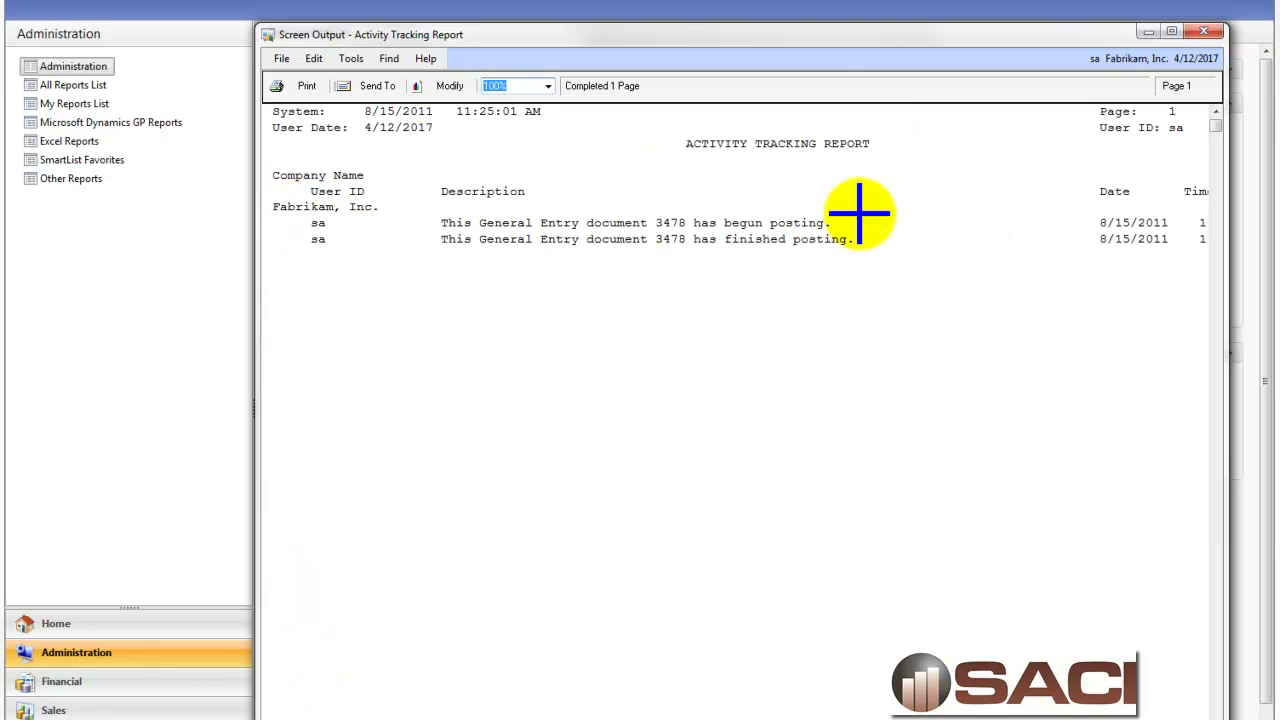
click(1203, 31)
click(767, 119)
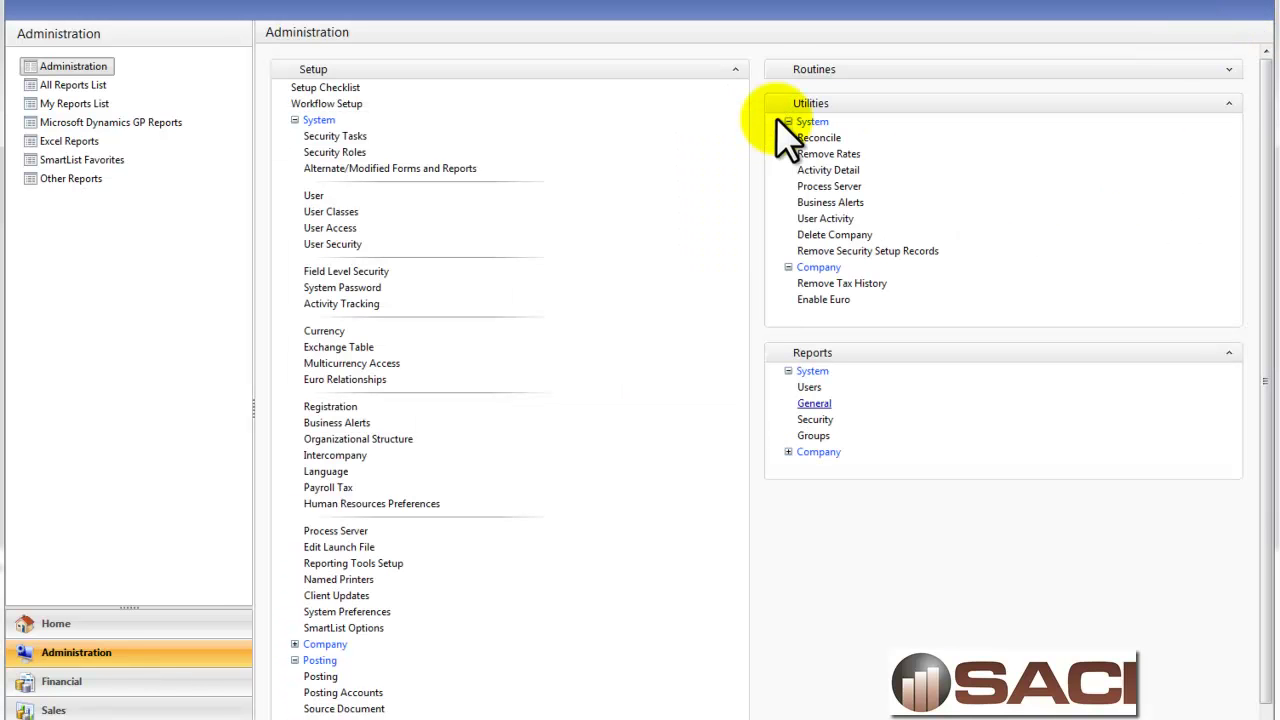
Open the activity detail removal utility under Administration and view the activities of the Process Tracking type.
click(845, 175)
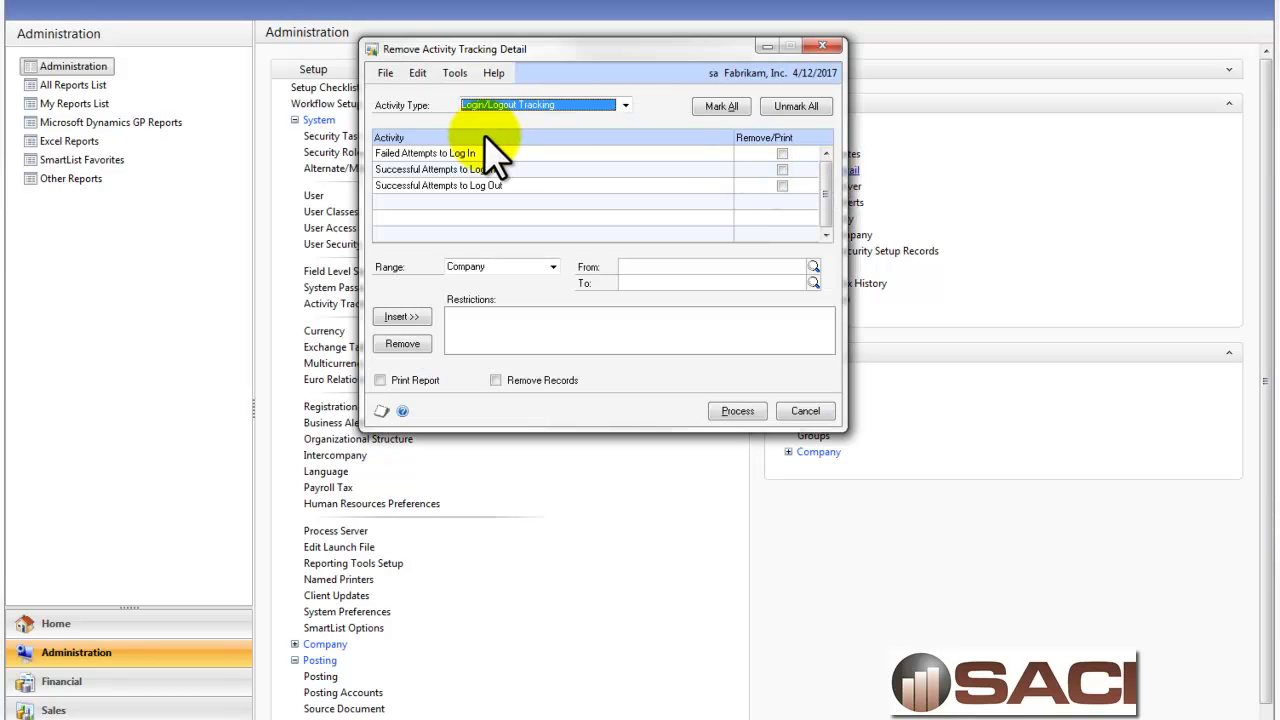
click(510, 105)
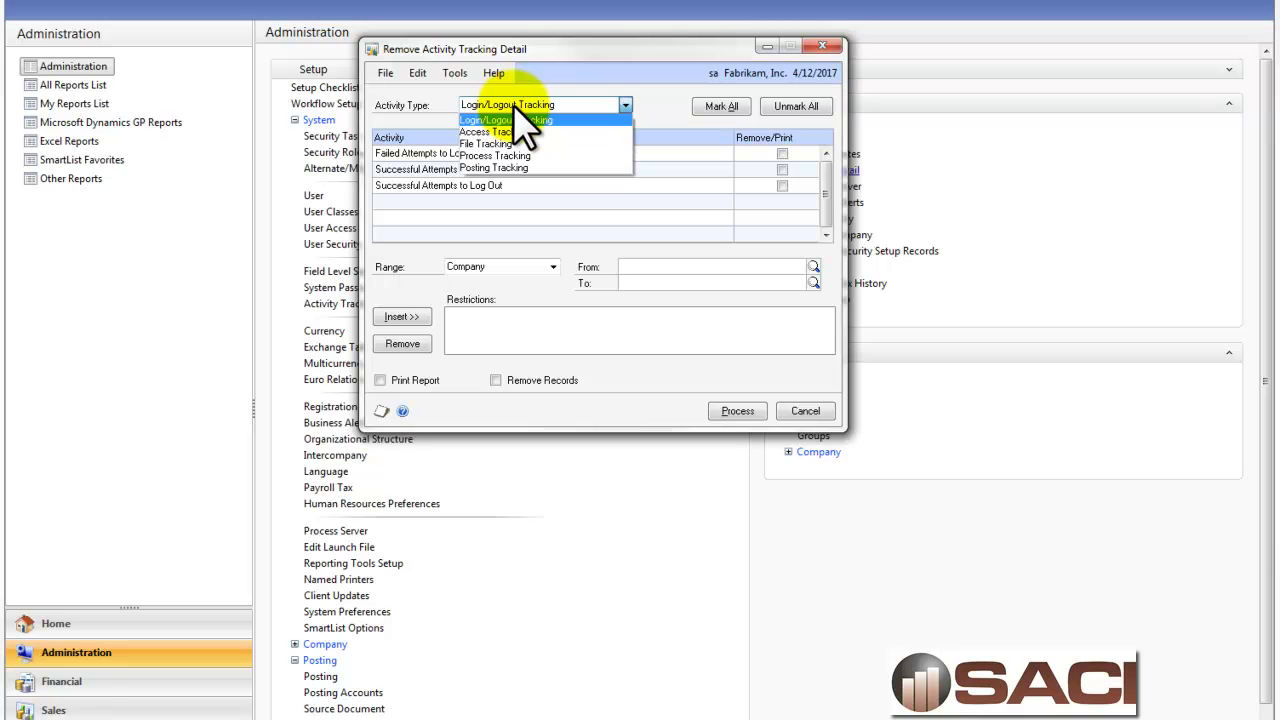
click(502, 157)
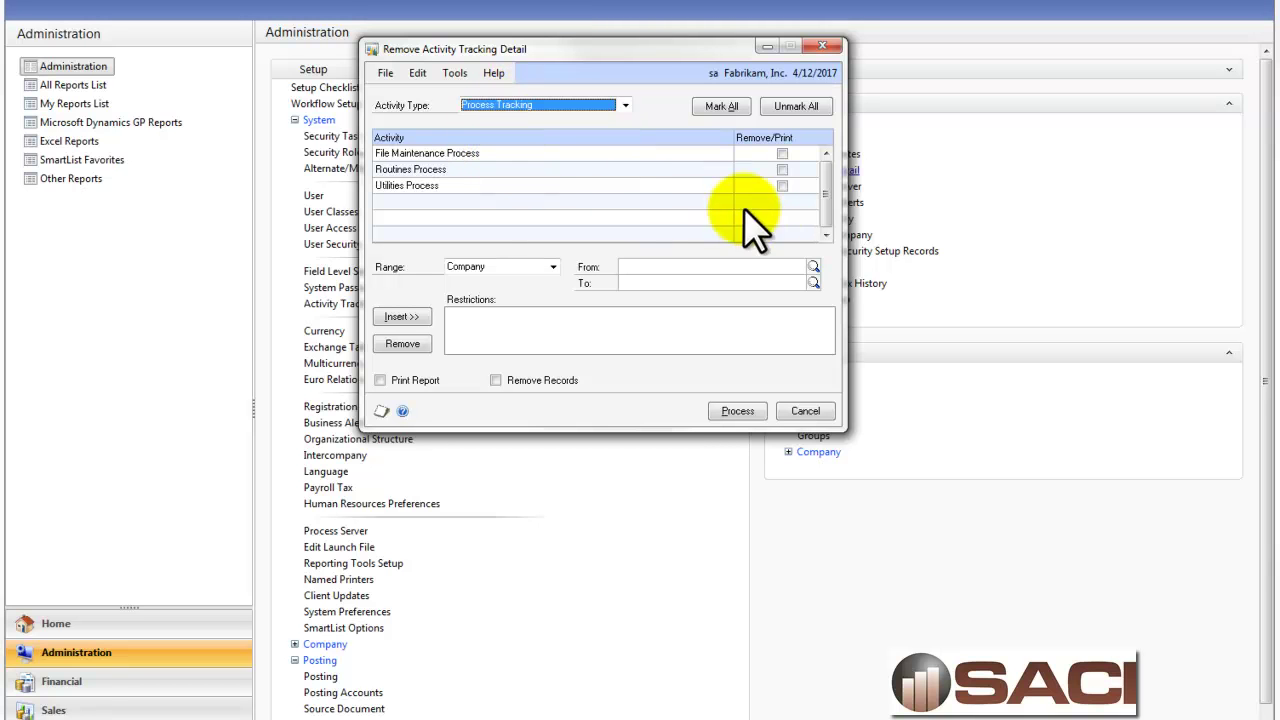
Mark all Posting Tracking activities for removal, enable Remove Records, and cancel without processing the removal.
click(545, 105)
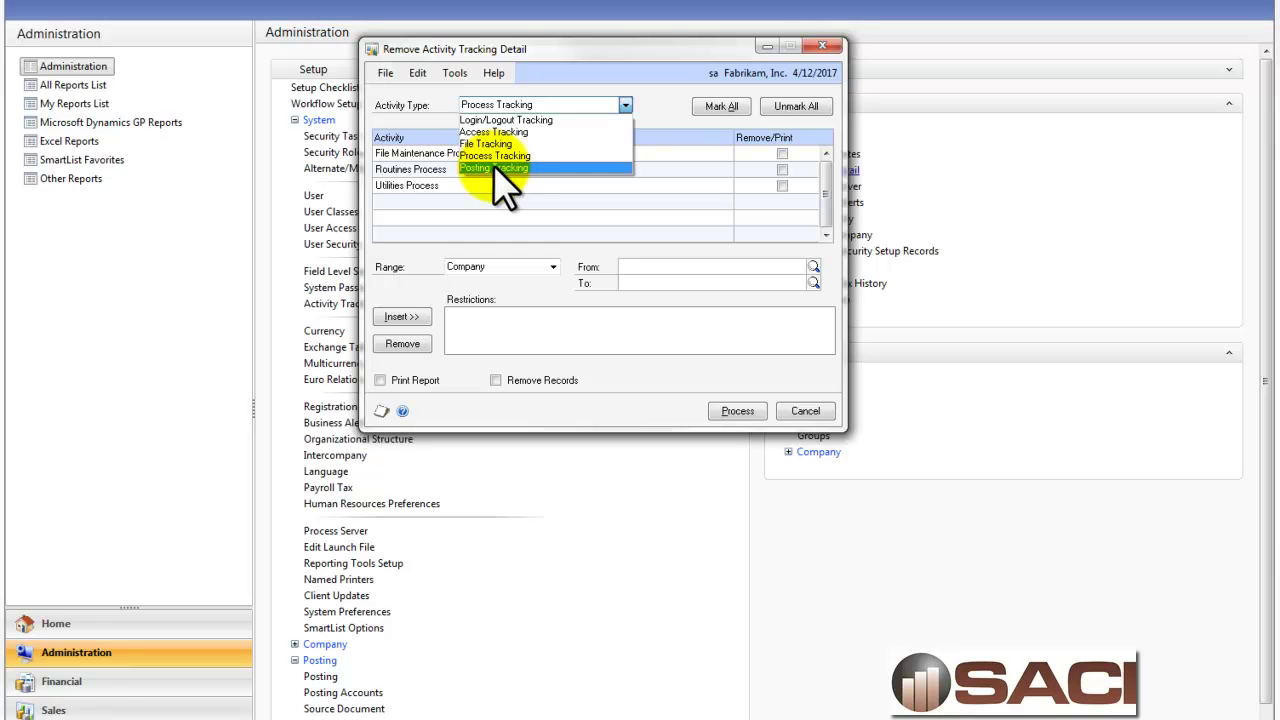
click(500, 168)
click(828, 222)
click(828, 222)
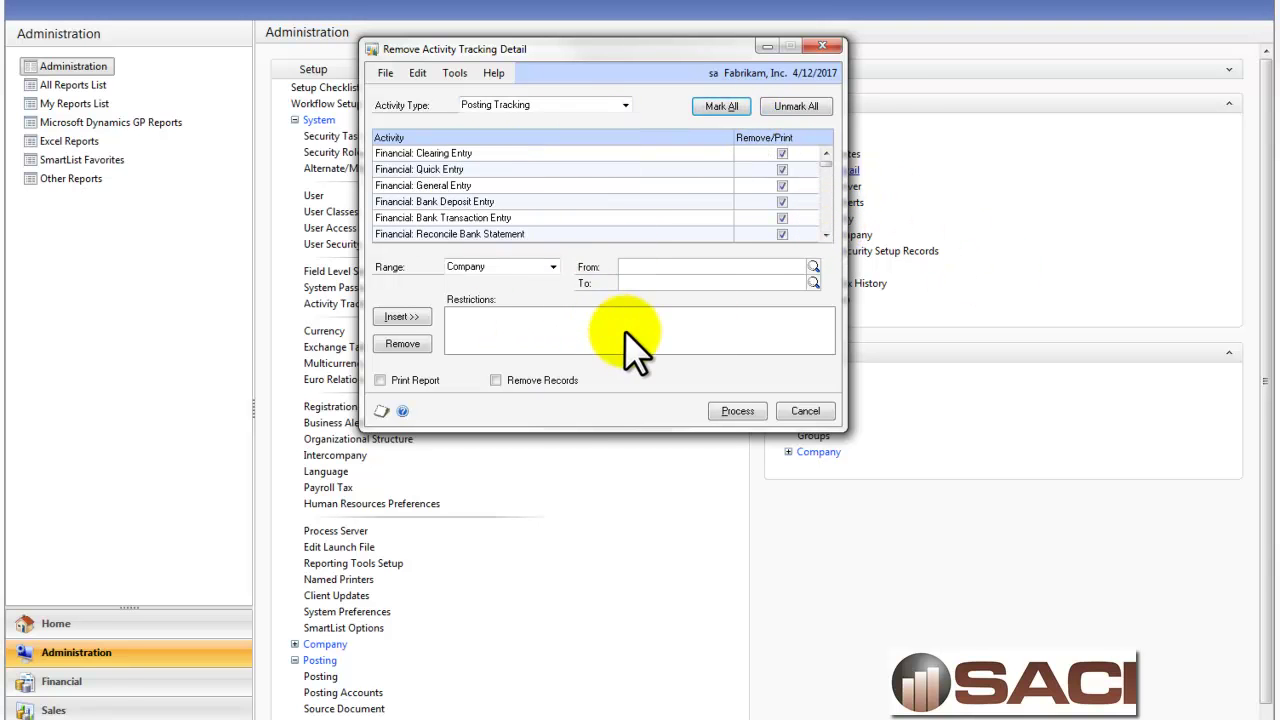
click(495, 381)
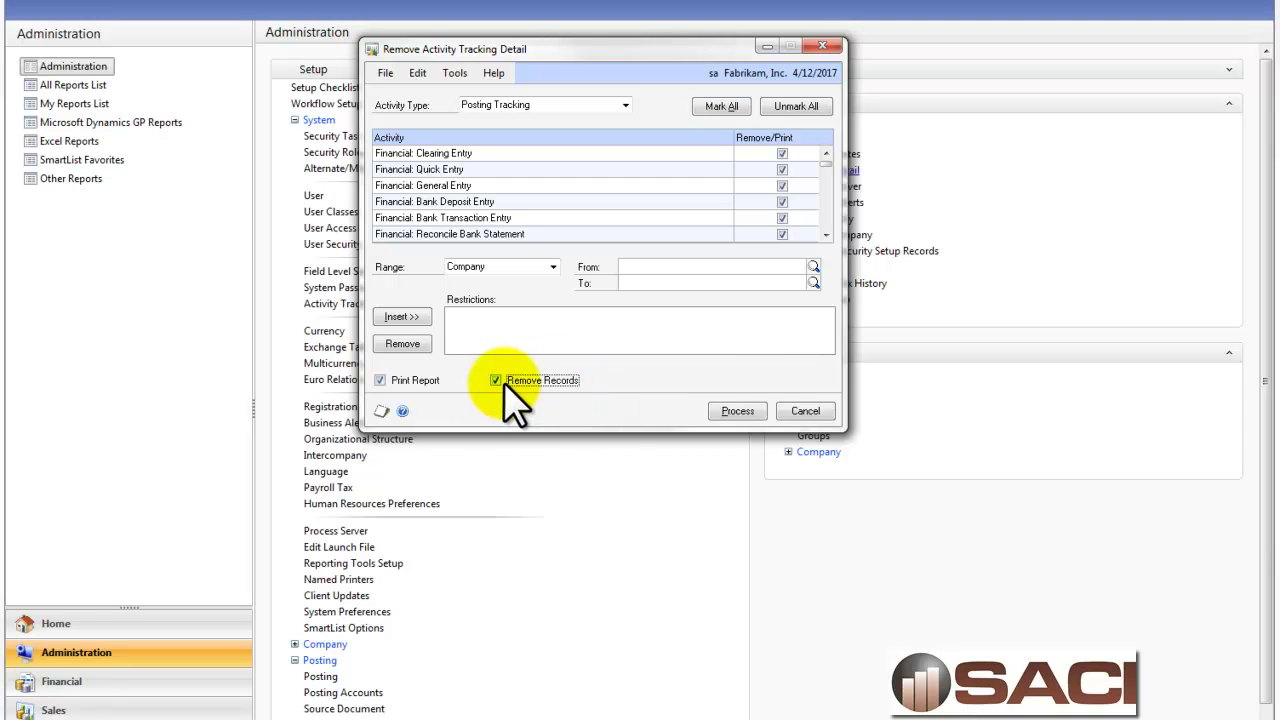
click(806, 411)
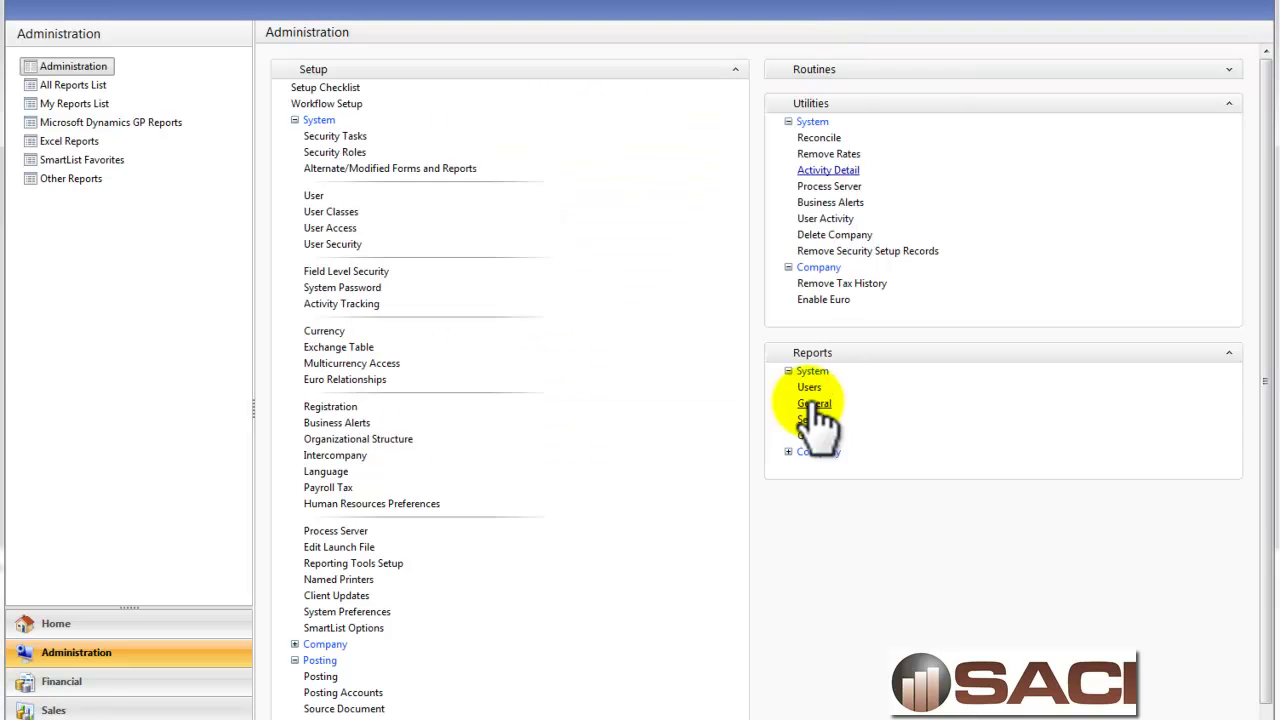